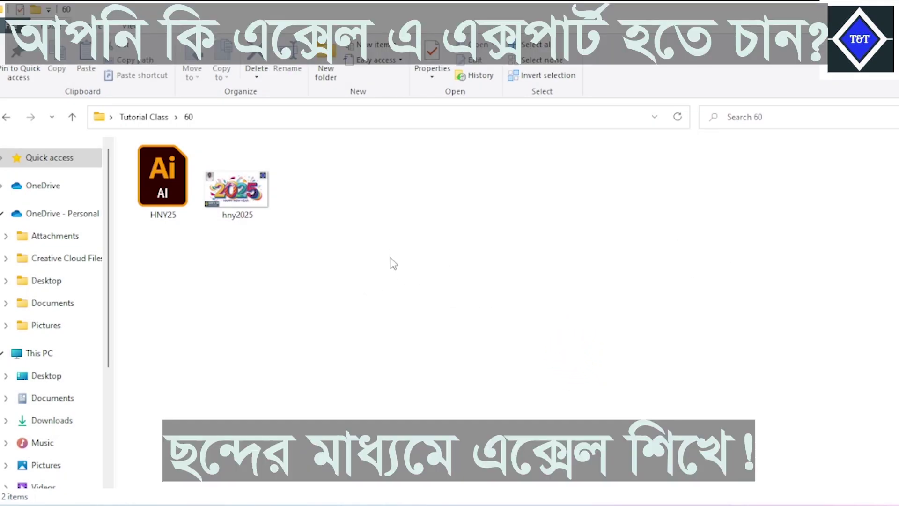
Create a Microsoft Excel worksheet in the folder 60, keep its default name, and open it in Excel
{"action": "right_click", "coordinate": [382, 225]}
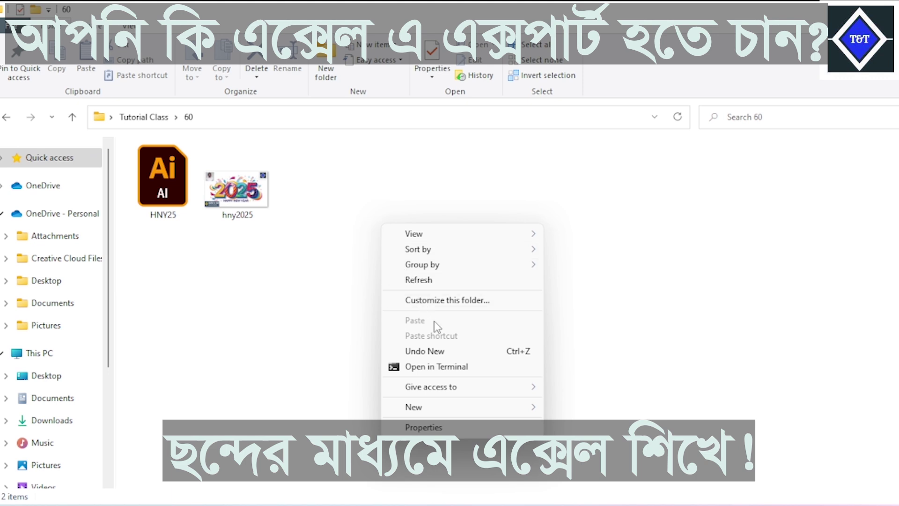
{"action": "mouse_move", "coordinate": [508, 414]}
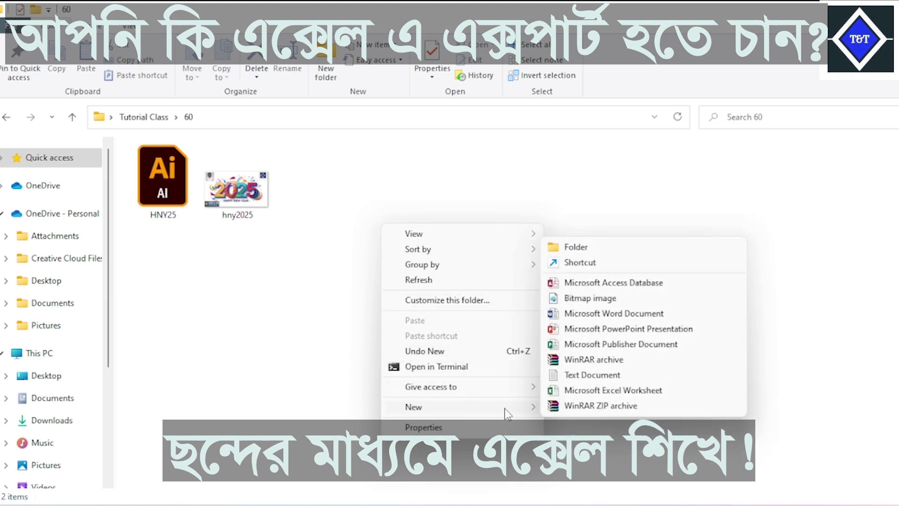
{"action": "left_click", "coordinate": [651, 392]}
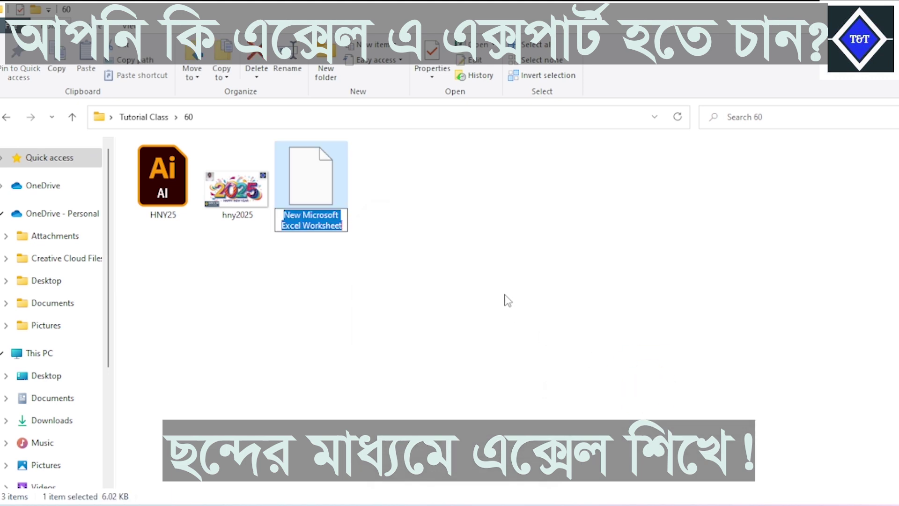
{"action": "key", "text": "Return"}
{"action": "left_click", "coordinate": [553, 280]}
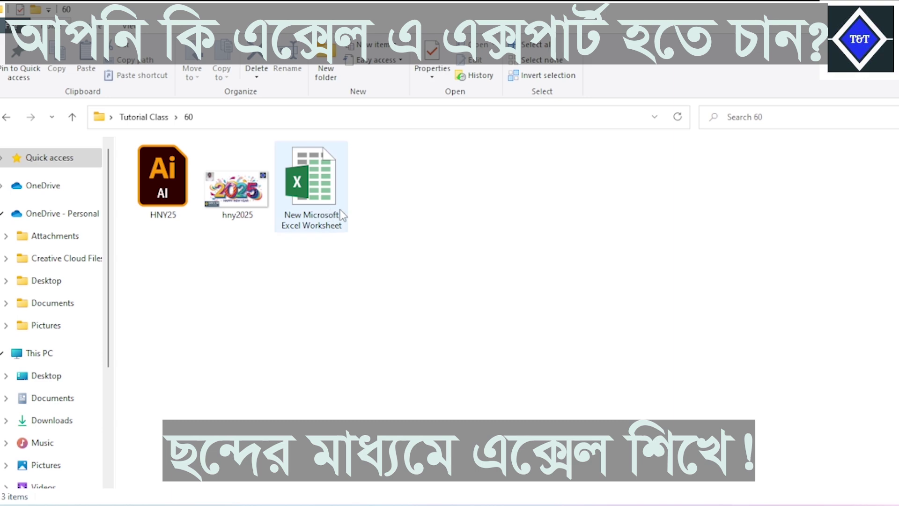
{"action": "double_click", "coordinate": [316, 211]}
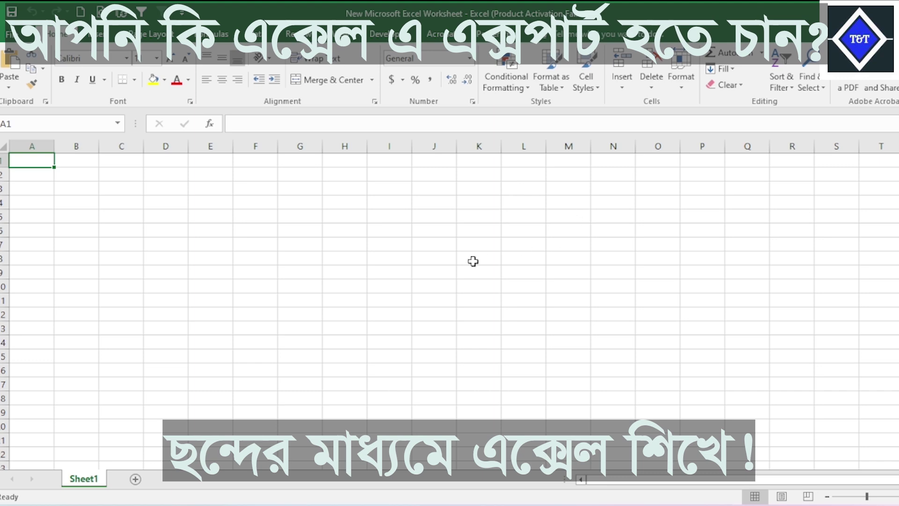
{"action": "left_click", "coordinate": [607, 396]}
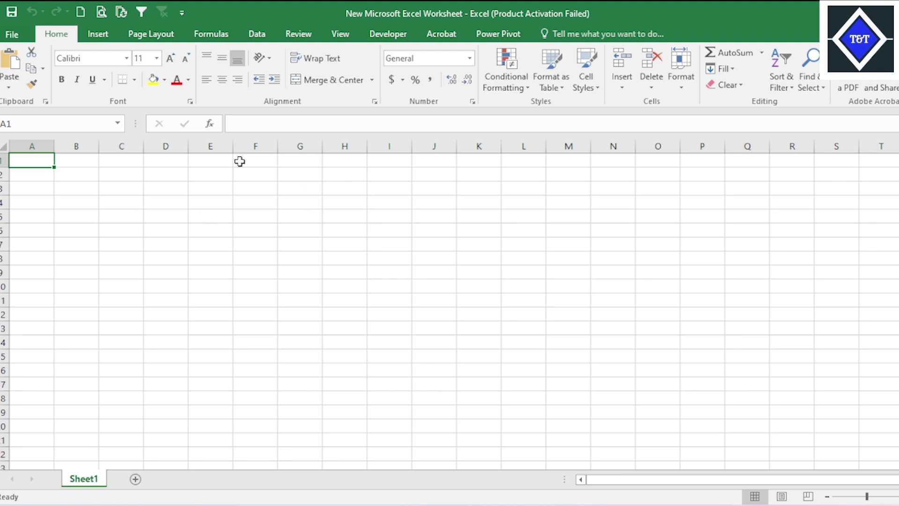
{"action": "left_click", "coordinate": [615, 244]}
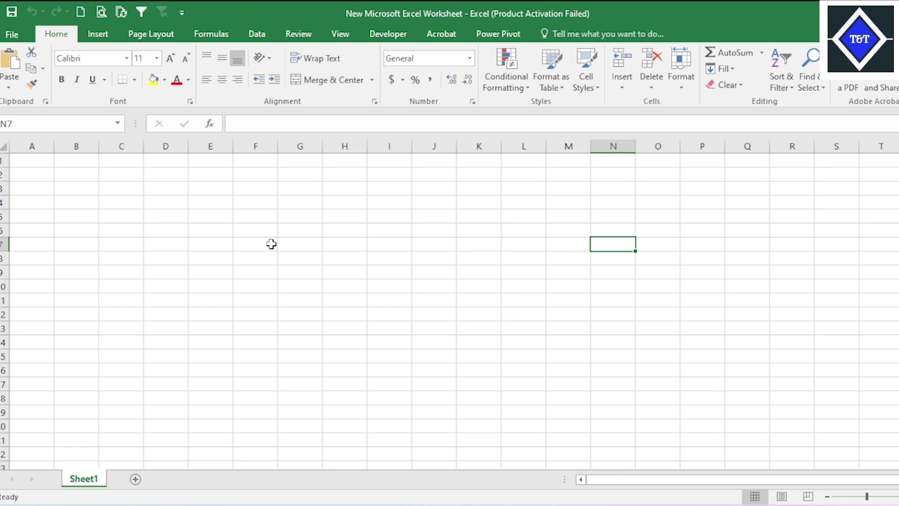
{"action": "left_click", "coordinate": [412, 230]}
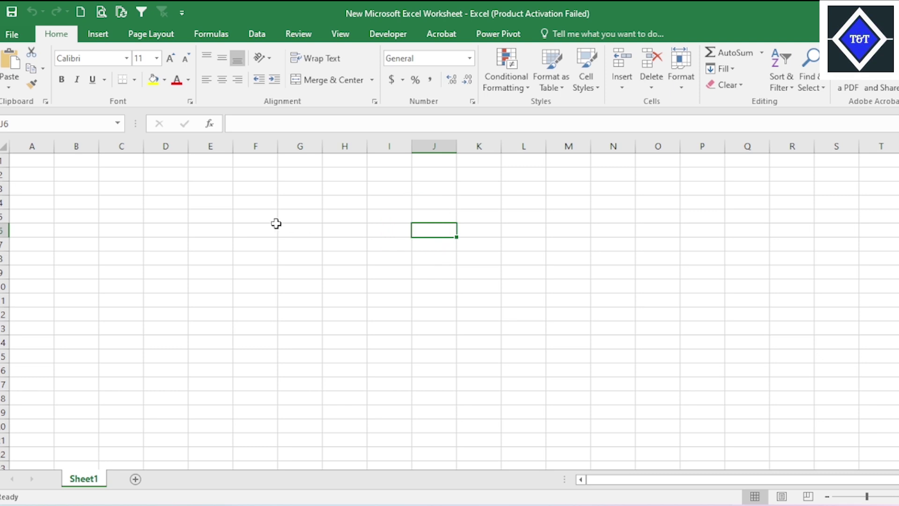
{"action": "left_click", "coordinate": [246, 216]}
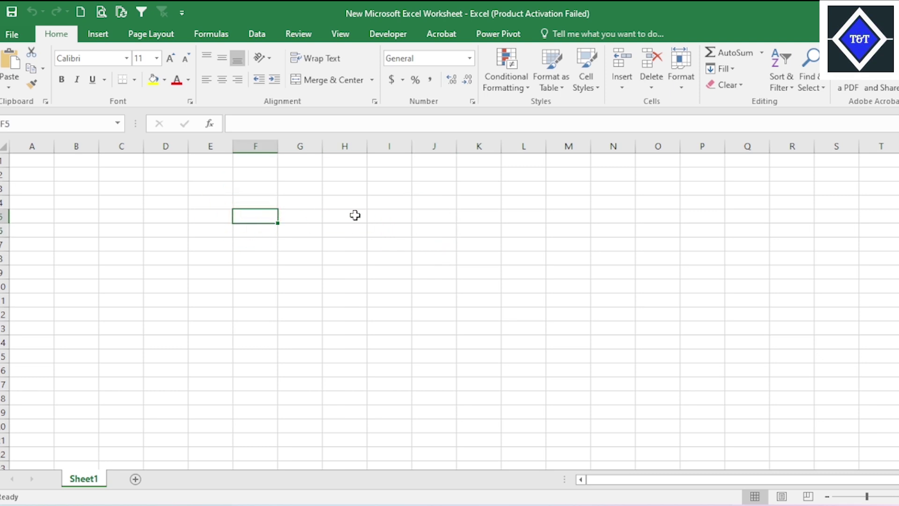
{"action": "left_click", "coordinate": [353, 214]}
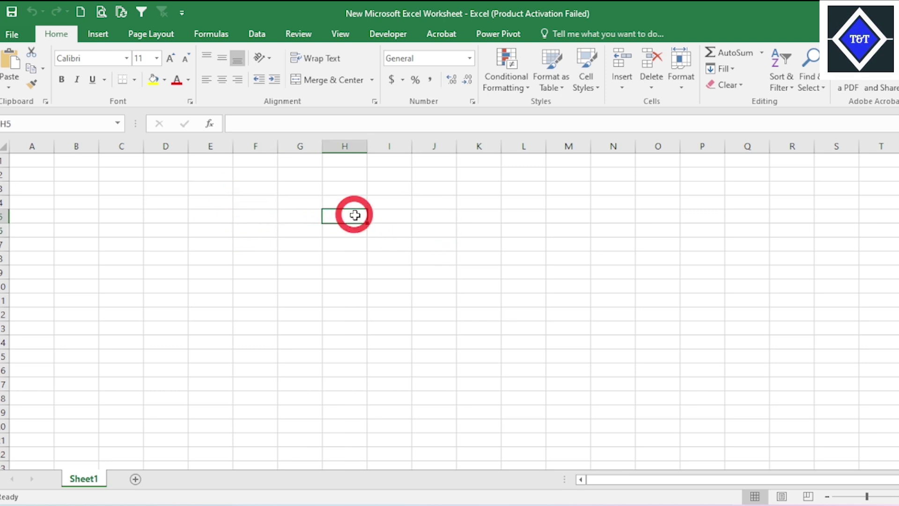
Create a workbook from the Academic calendar template and close it without saving
{"action": "left_click", "coordinate": [12, 35]}
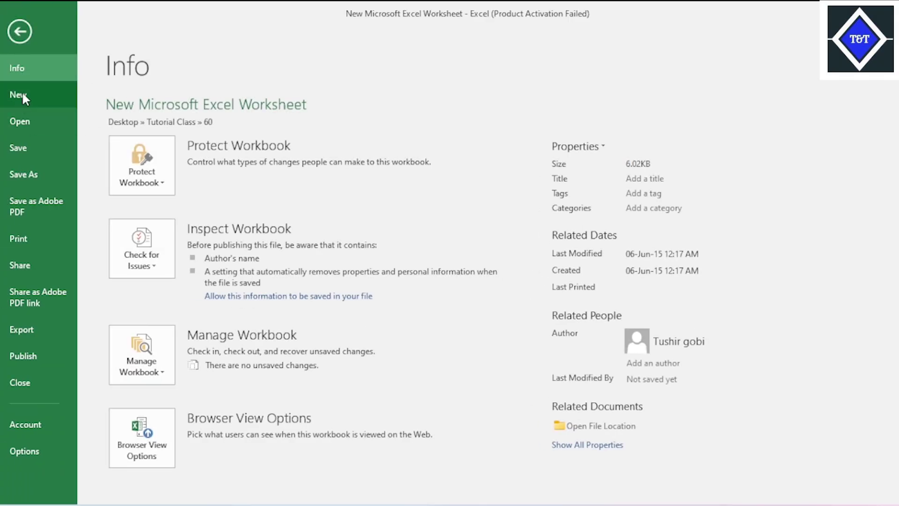
{"action": "left_click", "coordinate": [22, 94]}
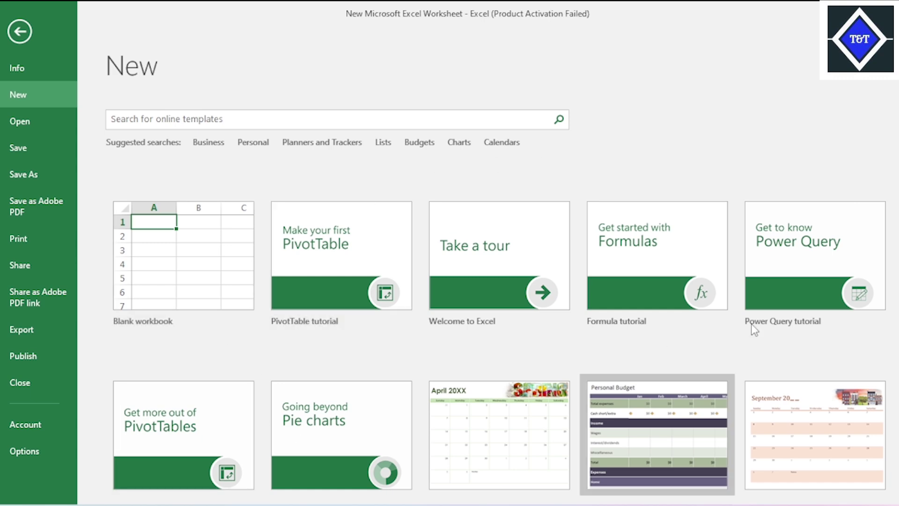
{"action": "scroll", "coordinate": [524, 288], "scroll_direction": "down", "scroll_amount": 1}
{"action": "scroll", "coordinate": [356, 332], "scroll_direction": "down", "scroll_amount": 5}
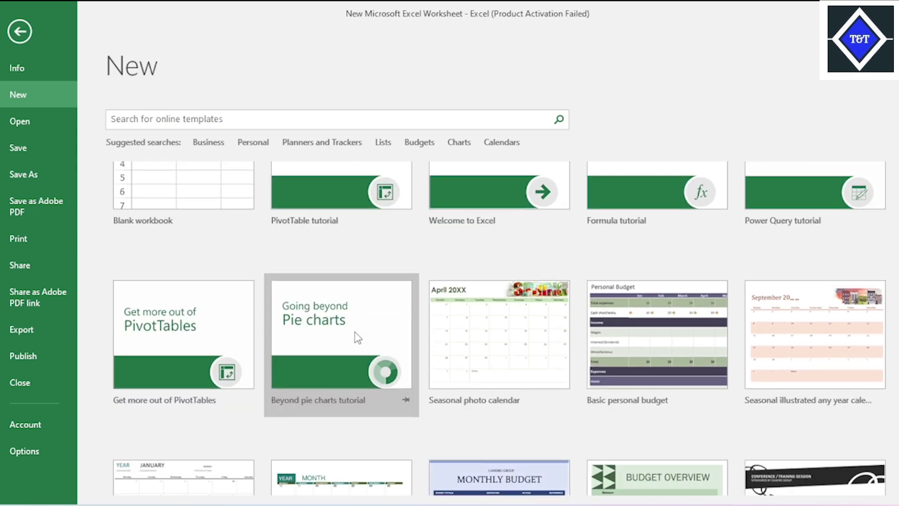
{"action": "scroll", "coordinate": [358, 333], "scroll_direction": "down", "scroll_amount": 1}
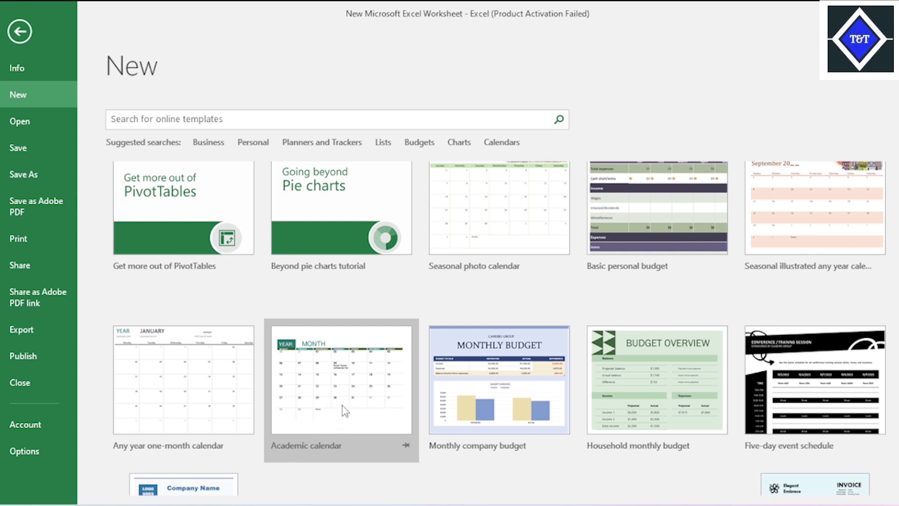
{"action": "double_click", "coordinate": [338, 402]}
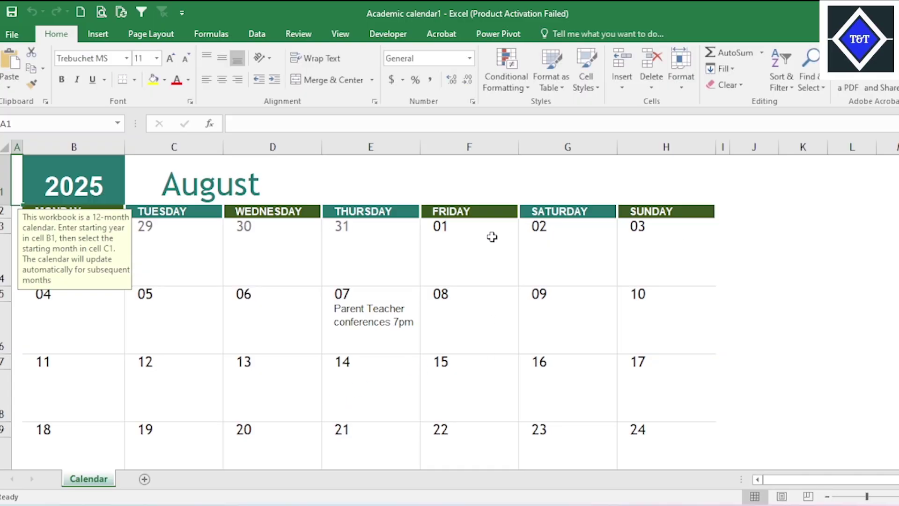
{"action": "key", "text": "ctrl+w"}
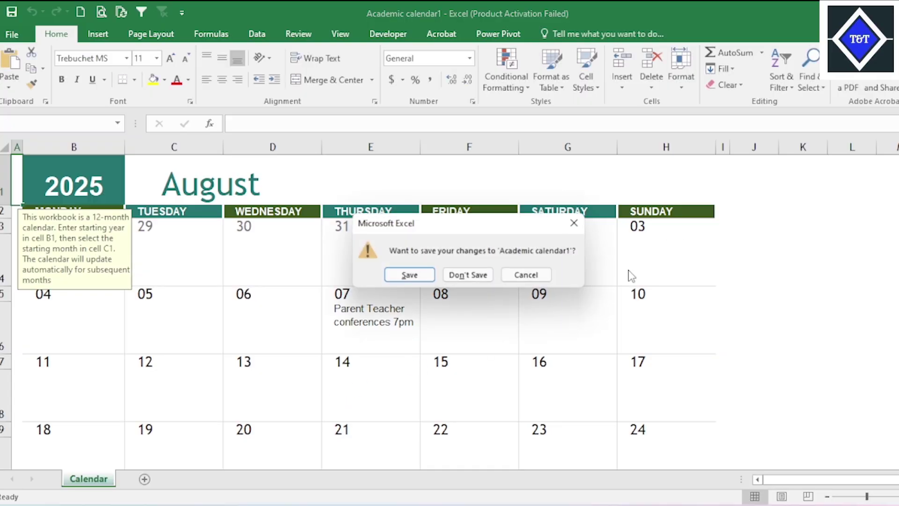
{"action": "left_click", "coordinate": [467, 275]}
Browse the available workbook templates and create a new workbook from the Academic calendar template
{"action": "left_click", "coordinate": [14, 35]}
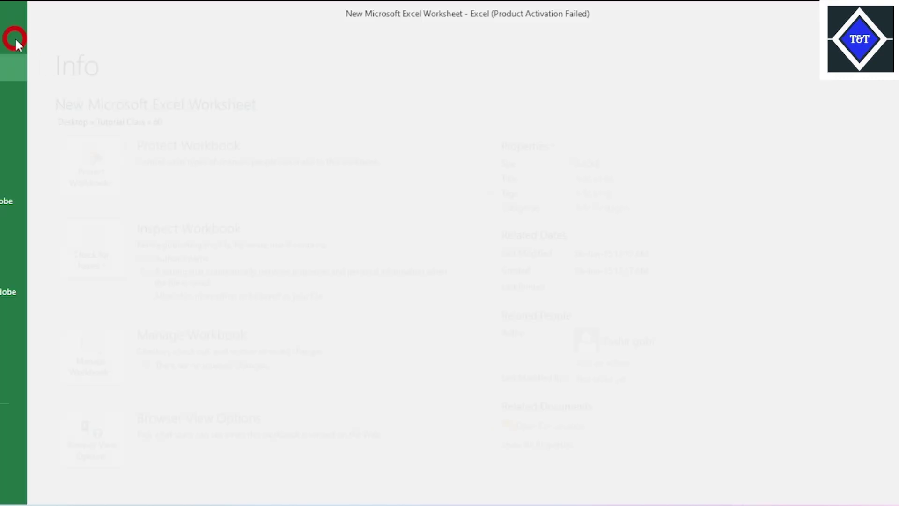
{"action": "left_click", "coordinate": [23, 96]}
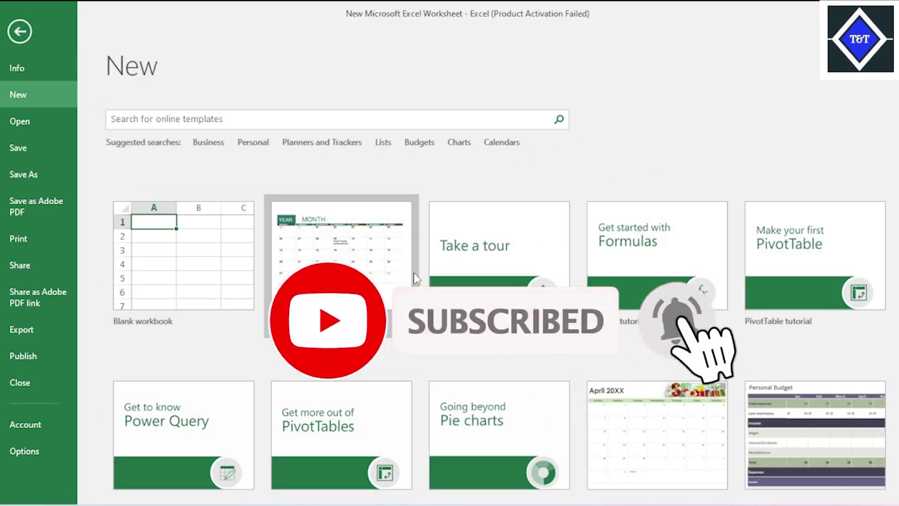
{"action": "scroll", "coordinate": [343, 383], "scroll_direction": "down", "scroll_amount": 10}
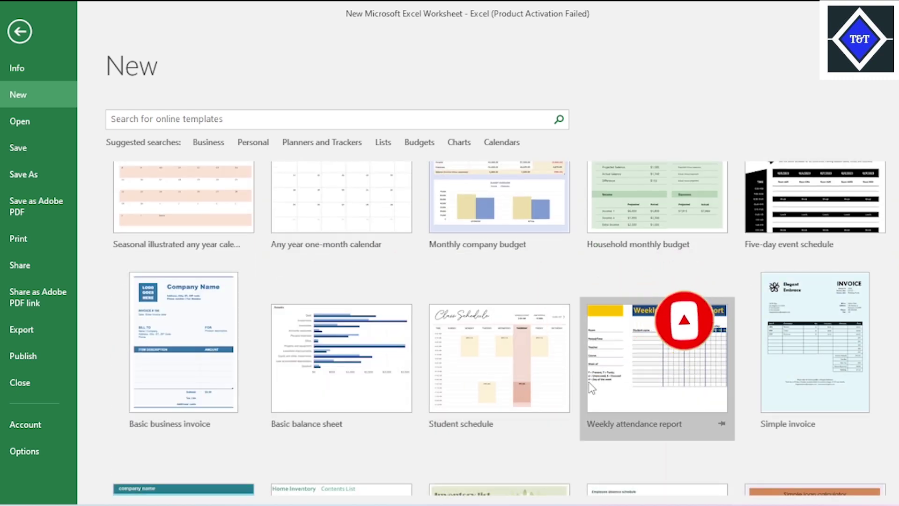
{"action": "scroll", "coordinate": [588, 381], "scroll_direction": "down", "scroll_amount": 3}
{"action": "scroll", "coordinate": [366, 420], "scroll_direction": "down", "scroll_amount": 2}
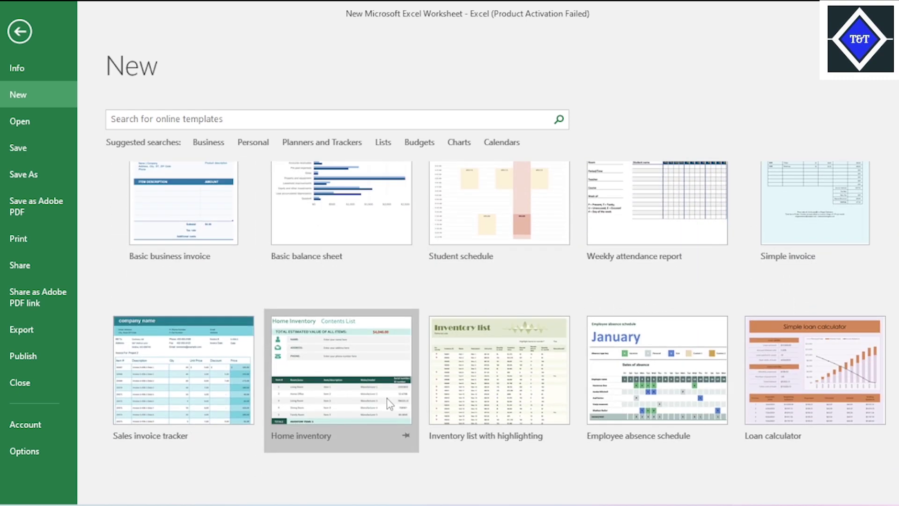
{"action": "scroll", "coordinate": [408, 325], "scroll_direction": "up", "scroll_amount": 3}
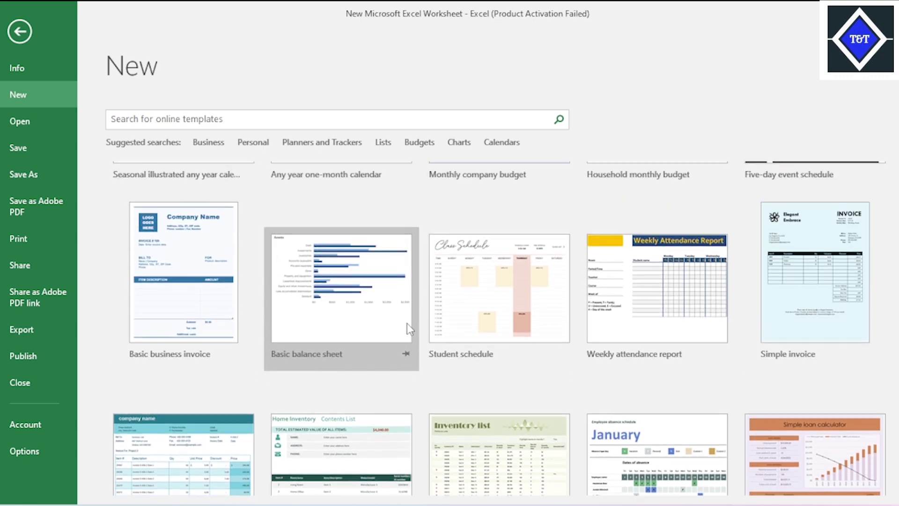
{"action": "scroll", "coordinate": [407, 323], "scroll_direction": "up", "scroll_amount": 8}
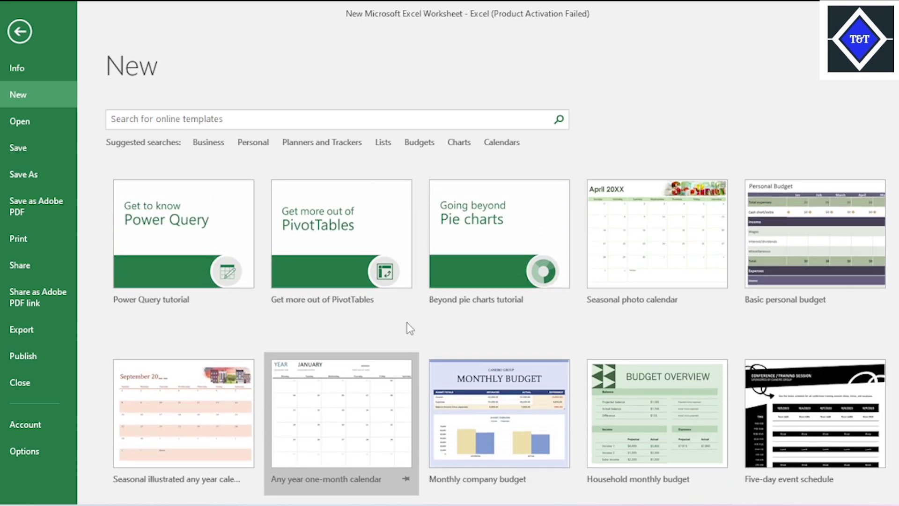
{"action": "scroll", "coordinate": [398, 321], "scroll_direction": "down", "scroll_amount": 4}
{"action": "scroll", "coordinate": [393, 317], "scroll_direction": "up", "scroll_amount": 10}
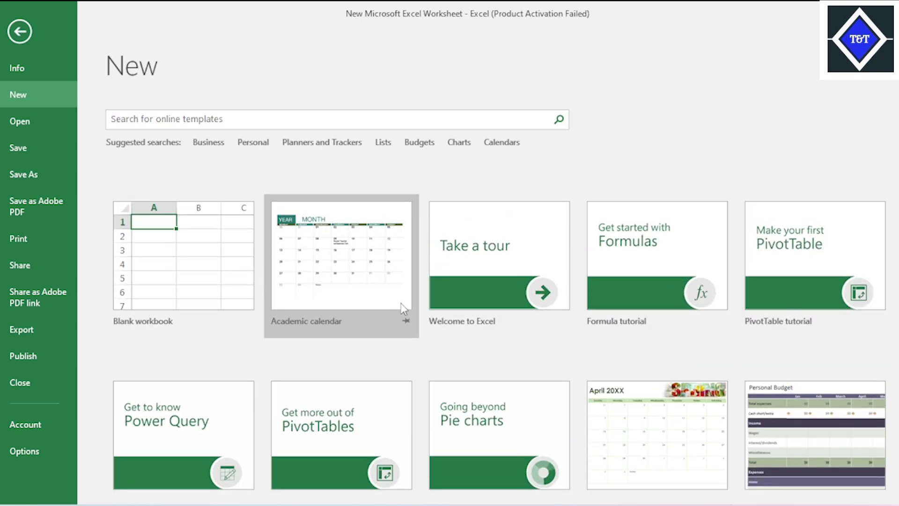
{"action": "left_click", "coordinate": [329, 275]}
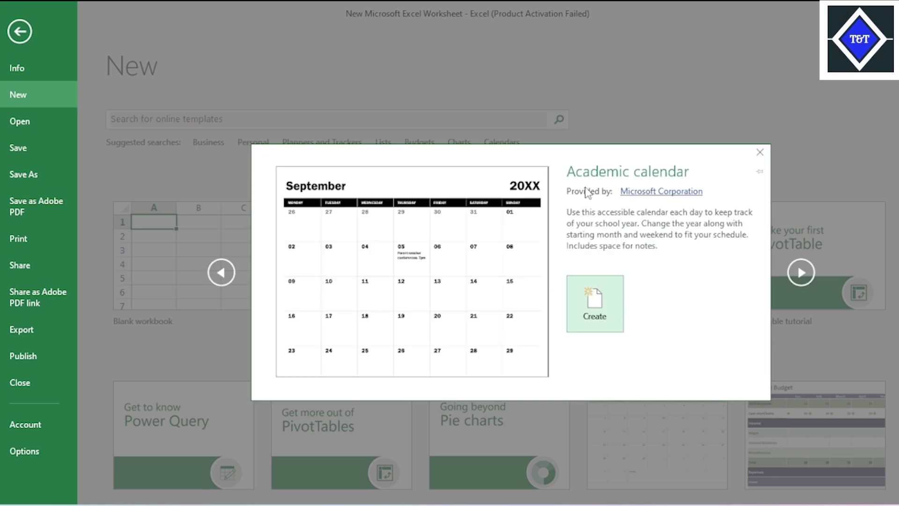
{"action": "left_click", "coordinate": [596, 309]}
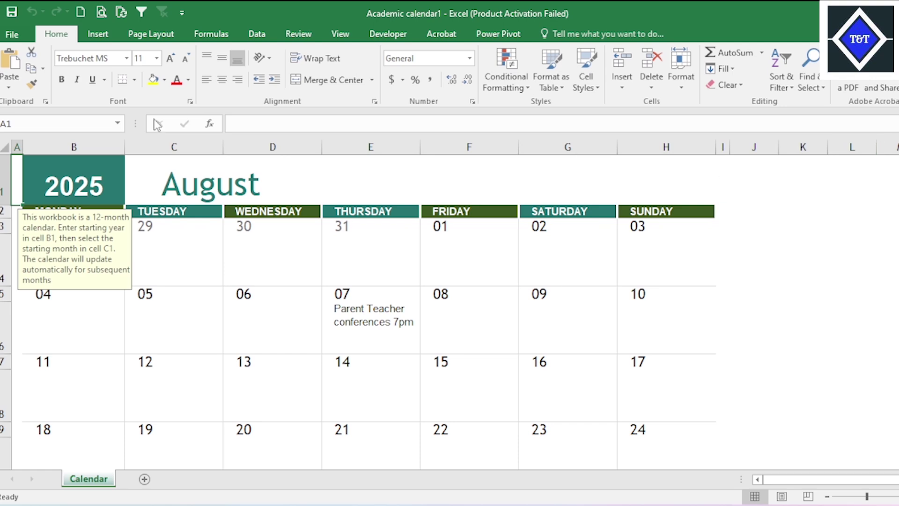
Inspect the contents and formulas of the date and note cells in the August calendar
{"action": "left_click", "coordinate": [354, 309]}
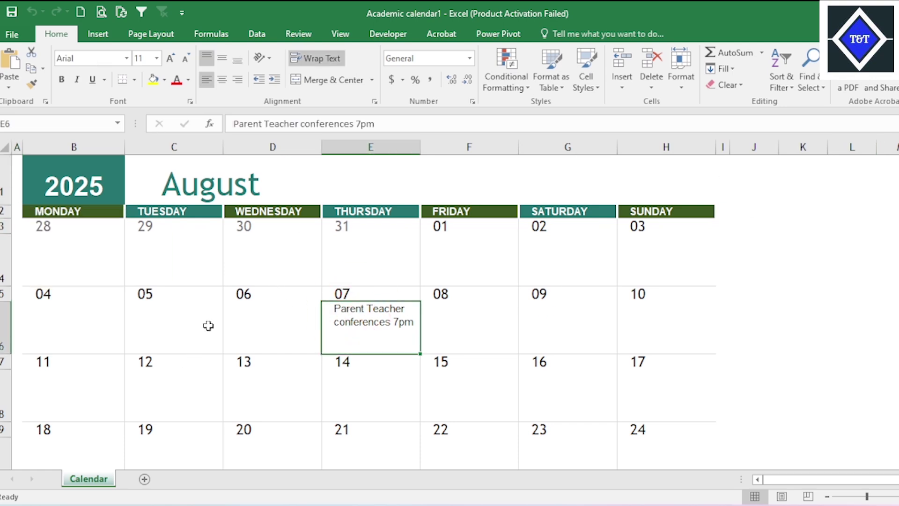
{"action": "left_click", "coordinate": [270, 272]}
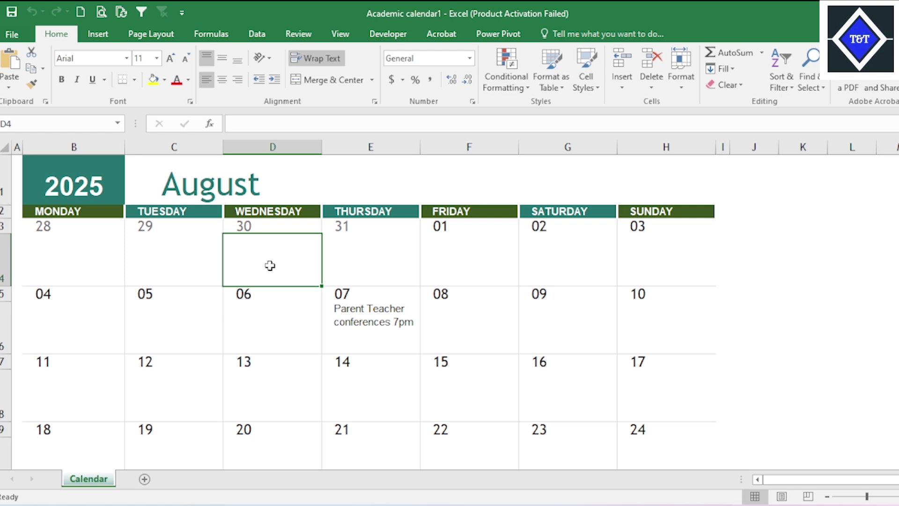
{"action": "left_click", "coordinate": [259, 226]}
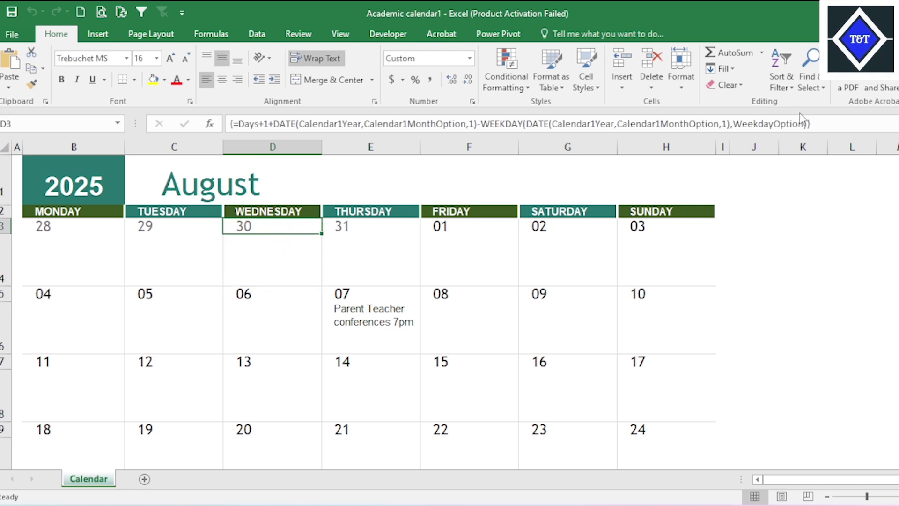
{"action": "left_click", "coordinate": [451, 253]}
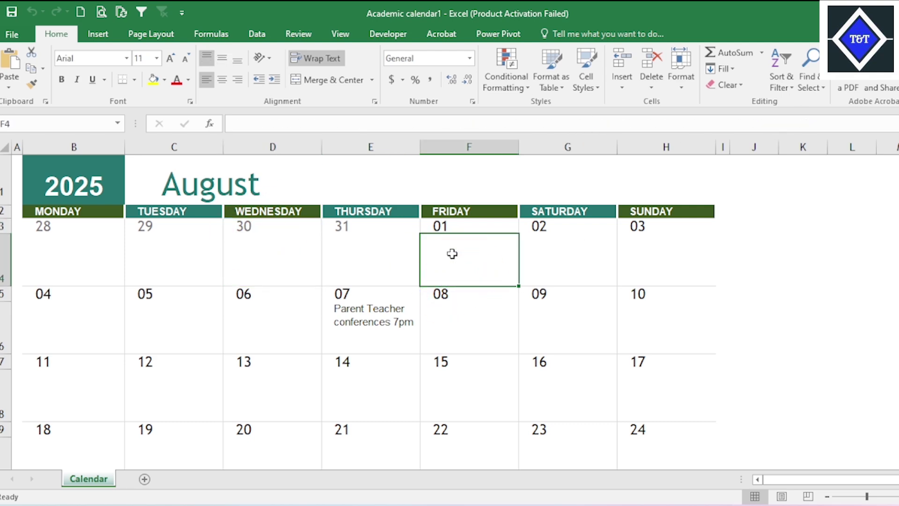
{"action": "left_click", "coordinate": [456, 226]}
{"action": "left_click", "coordinate": [539, 235]}
{"action": "left_click", "coordinate": [638, 229]}
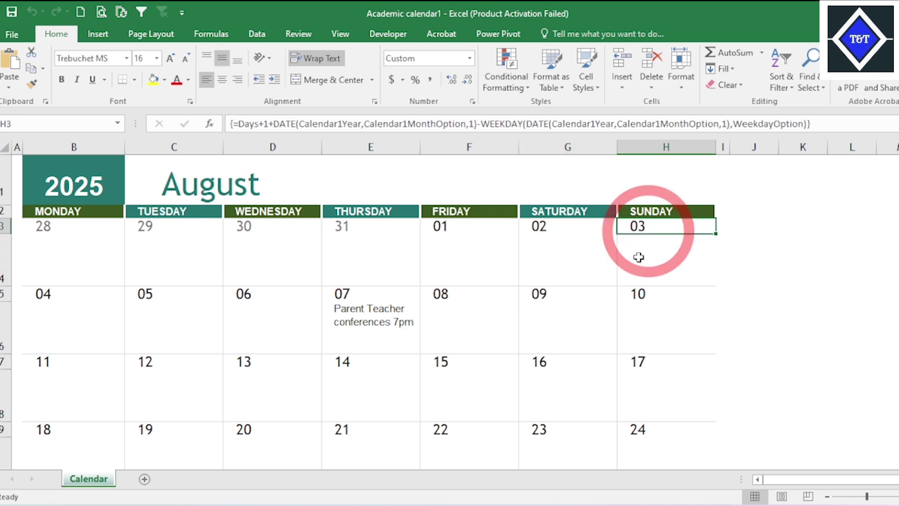
{"action": "left_click", "coordinate": [438, 321]}
Look through the monthly sections of the Calendar sheet from August to November and return to August
{"action": "scroll", "coordinate": [310, 338], "scroll_direction": "down", "scroll_amount": 4}
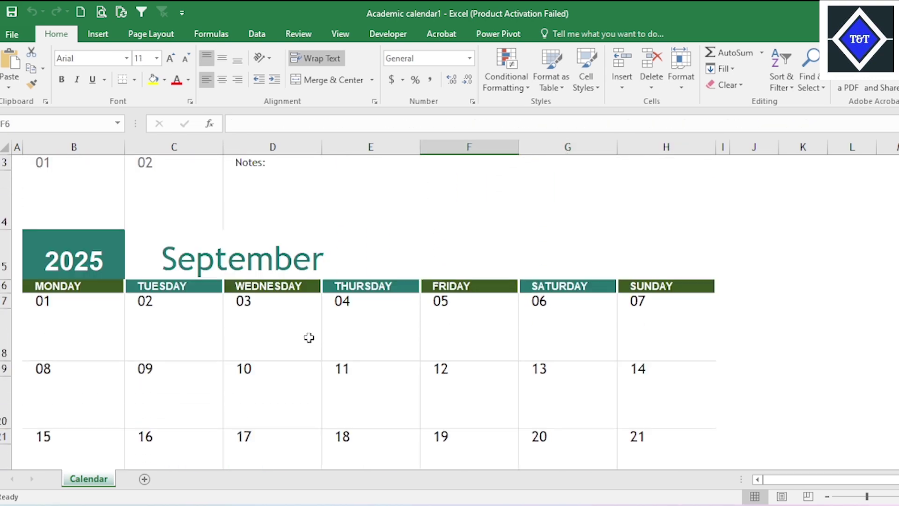
{"action": "scroll", "coordinate": [242, 353], "scroll_direction": "down", "scroll_amount": 5}
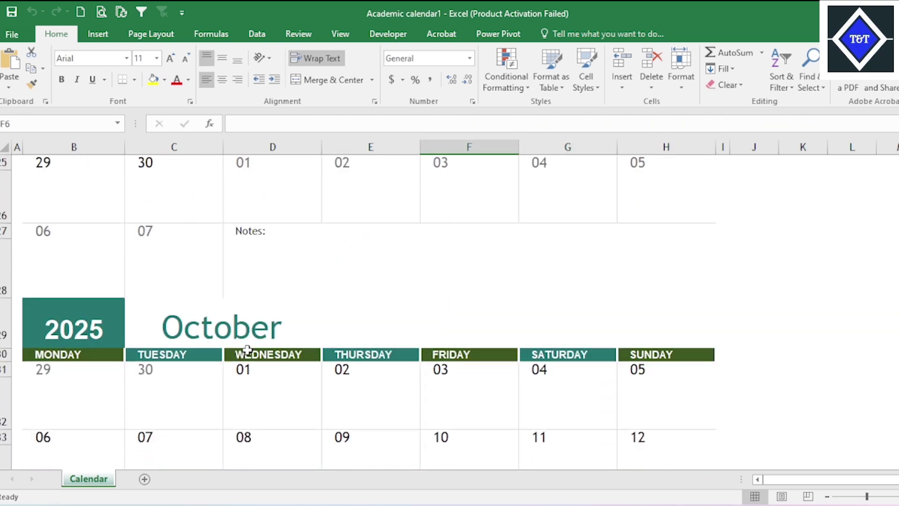
{"action": "scroll", "coordinate": [264, 342], "scroll_direction": "down", "scroll_amount": 7}
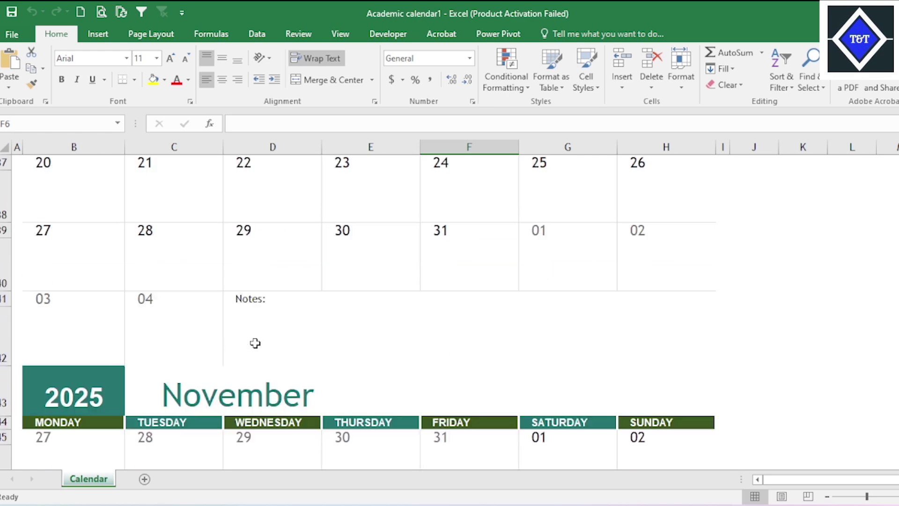
{"action": "scroll", "coordinate": [248, 334], "scroll_direction": "up", "scroll_amount": 15}
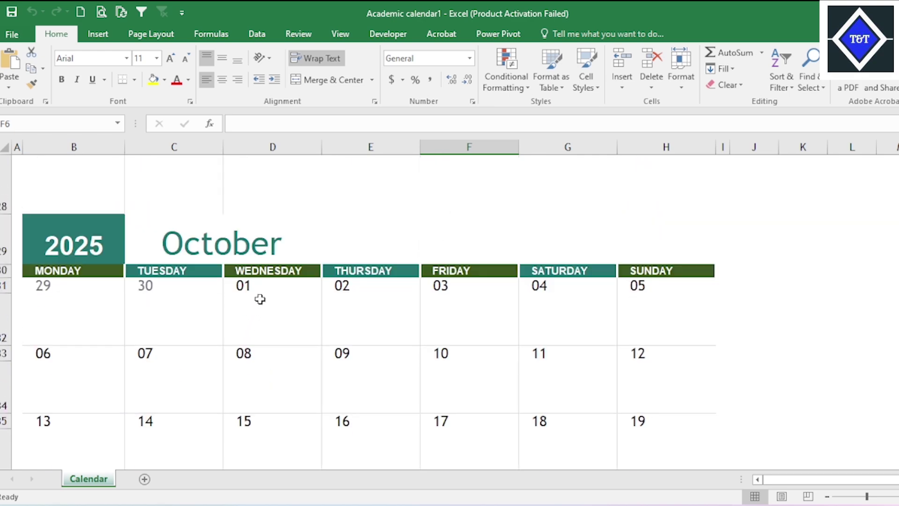
{"action": "scroll", "coordinate": [266, 286], "scroll_direction": "up", "scroll_amount": 4}
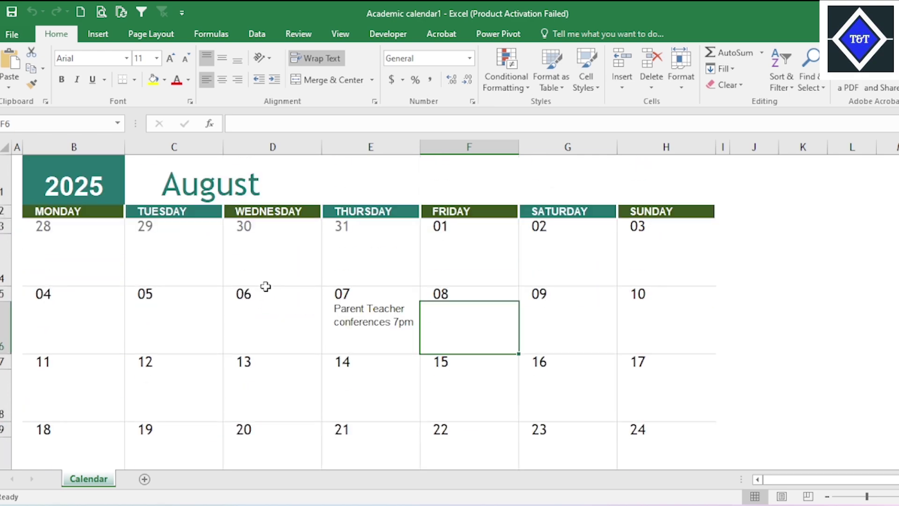
Set the calendar's start month in cell C1 to January
{"action": "scroll", "coordinate": [266, 286], "scroll_direction": "down", "scroll_amount": 2}
{"action": "scroll", "coordinate": [178, 201], "scroll_direction": "up", "scroll_amount": 2}
{"action": "left_click", "coordinate": [187, 199]}
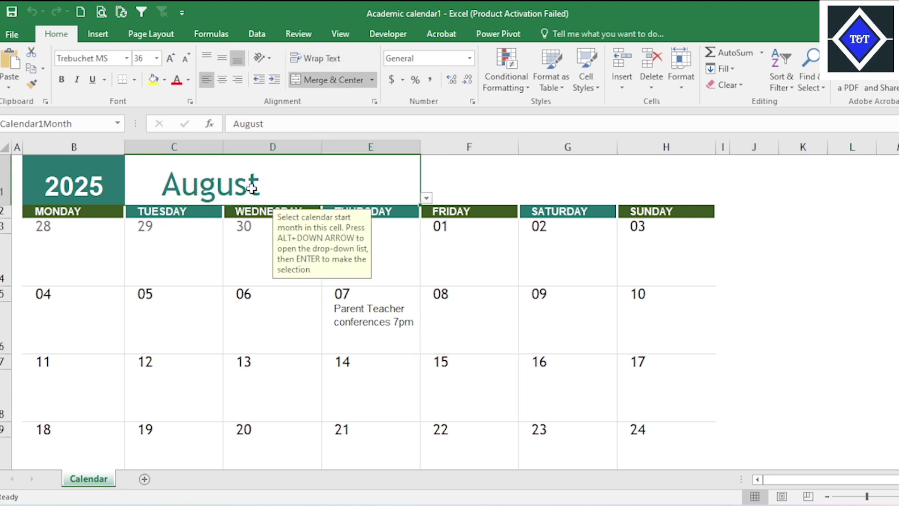
{"action": "left_click", "coordinate": [206, 253]}
{"action": "left_click", "coordinate": [262, 189]}
{"action": "left_click", "coordinate": [427, 199]}
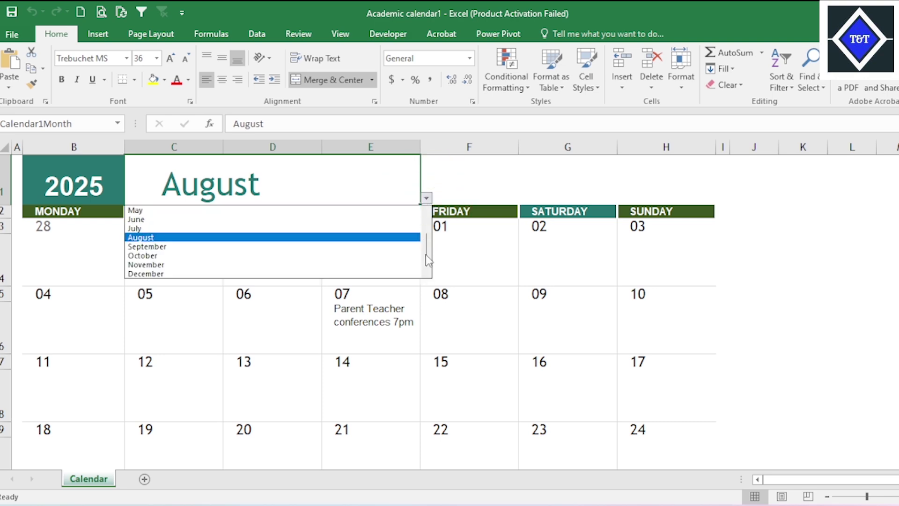
{"action": "left_click_drag", "start_coordinate": [425, 254], "coordinate": [429, 209]}
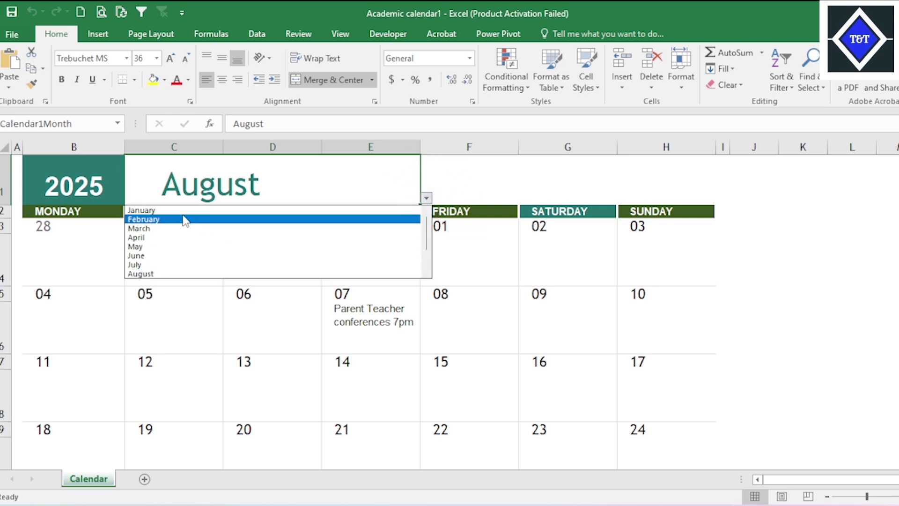
{"action": "left_click", "coordinate": [175, 210]}
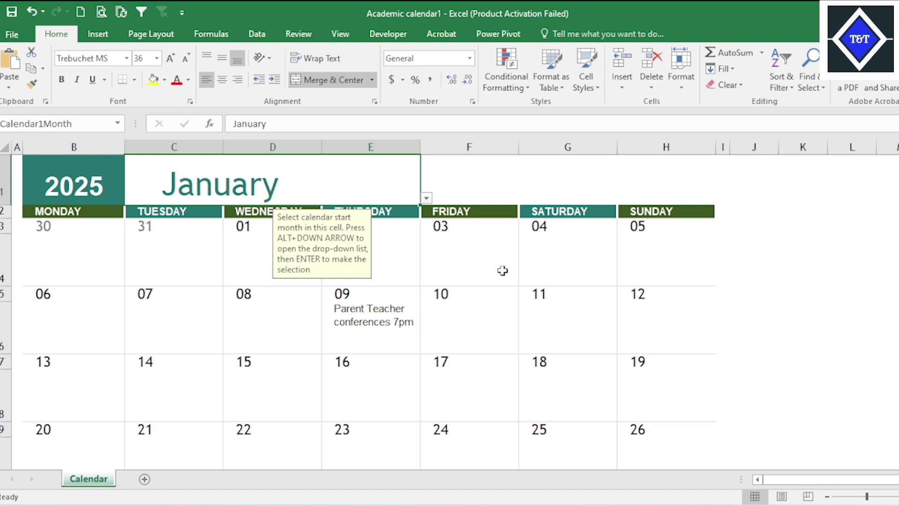
{"action": "left_click", "coordinate": [478, 263]}
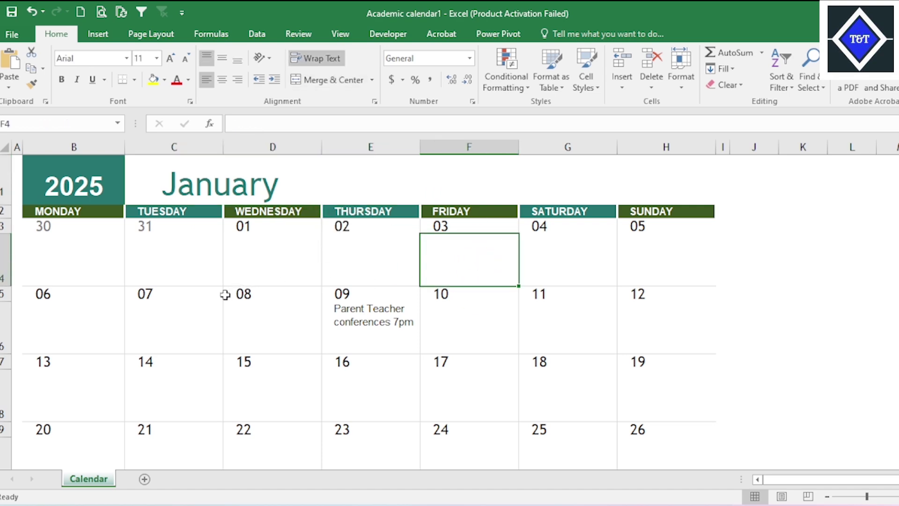
Look through the monthly sections from January to May, check the February heading's formula, and return to January
{"action": "scroll", "coordinate": [220, 318], "scroll_direction": "down", "scroll_amount": 4}
{"action": "left_click", "coordinate": [241, 271]}
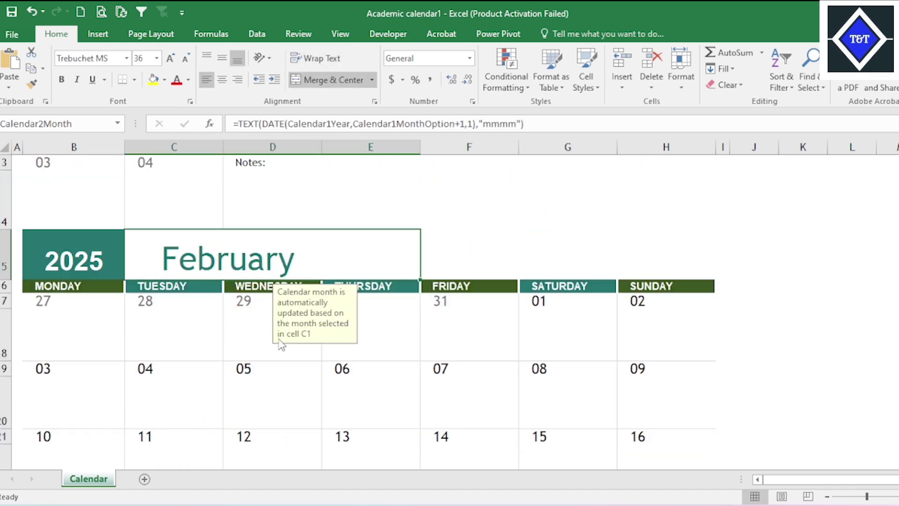
{"action": "scroll", "coordinate": [253, 356], "scroll_direction": "down", "scroll_amount": 5}
{"action": "scroll", "coordinate": [252, 360], "scroll_direction": "down", "scroll_amount": 7}
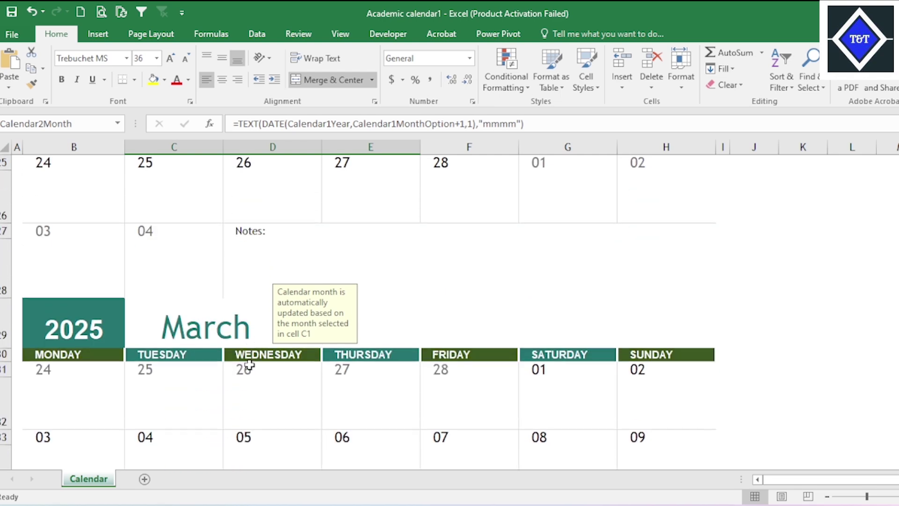
{"action": "scroll", "coordinate": [235, 370], "scroll_direction": "down", "scroll_amount": 8}
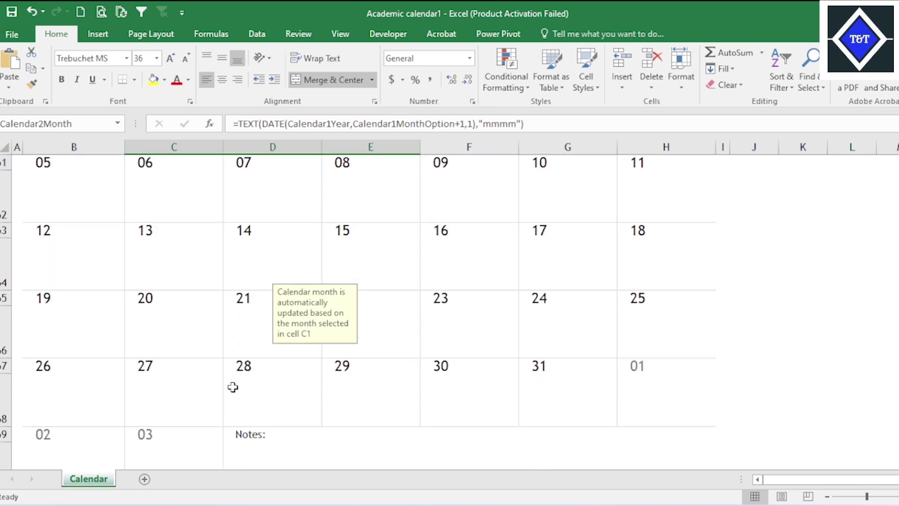
{"action": "scroll", "coordinate": [233, 387], "scroll_direction": "up", "scroll_amount": 20}
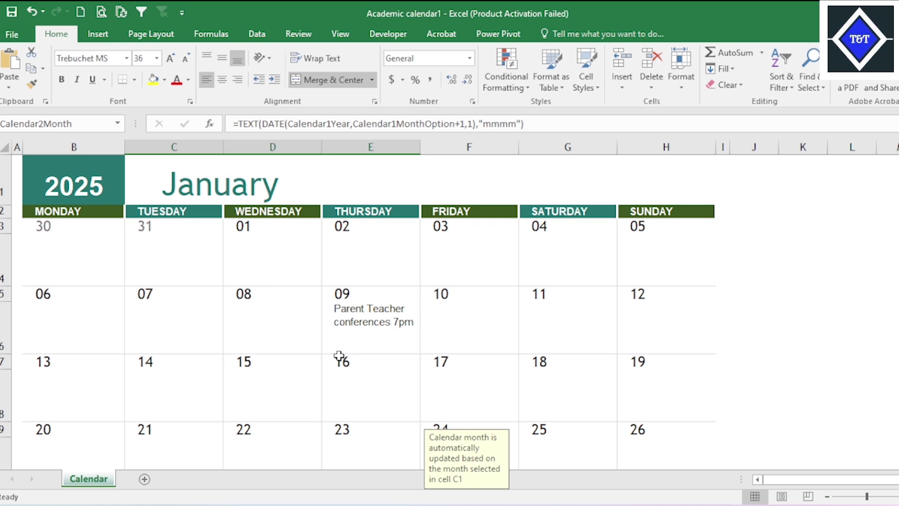
Delete the Parent Teacher conferences note from cell E6 under January 9
{"action": "left_click", "coordinate": [384, 322]}
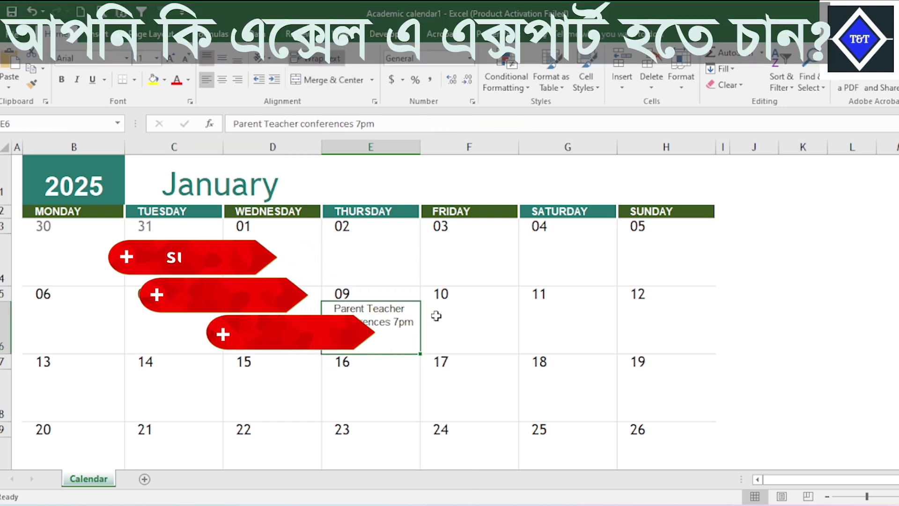
{"action": "left_click", "coordinate": [436, 316]}
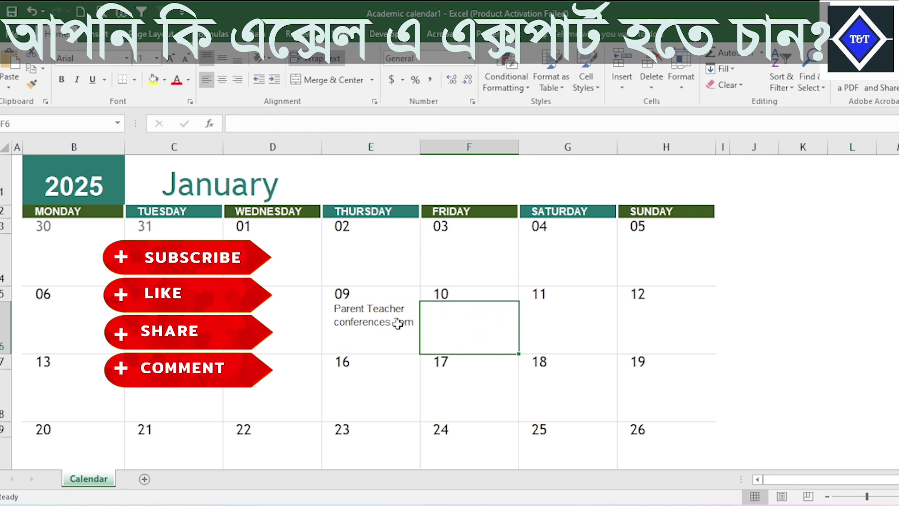
{"action": "left_click", "coordinate": [387, 322]}
{"action": "key", "text": "Delete"}
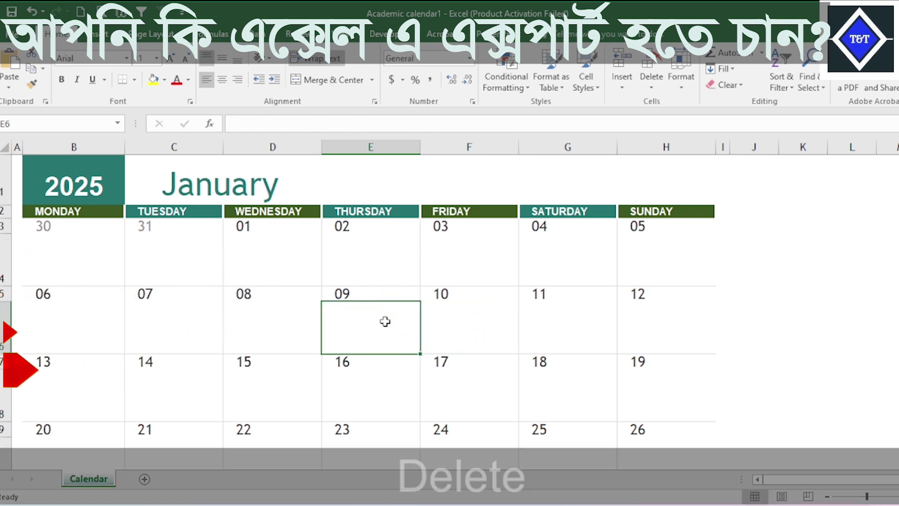
Fill the Friday column of the January calendar, F3 to F12, with standard red
{"action": "left_click", "coordinate": [486, 325]}
{"action": "left_click_drag", "start_coordinate": [481, 265], "coordinate": [477, 442]}
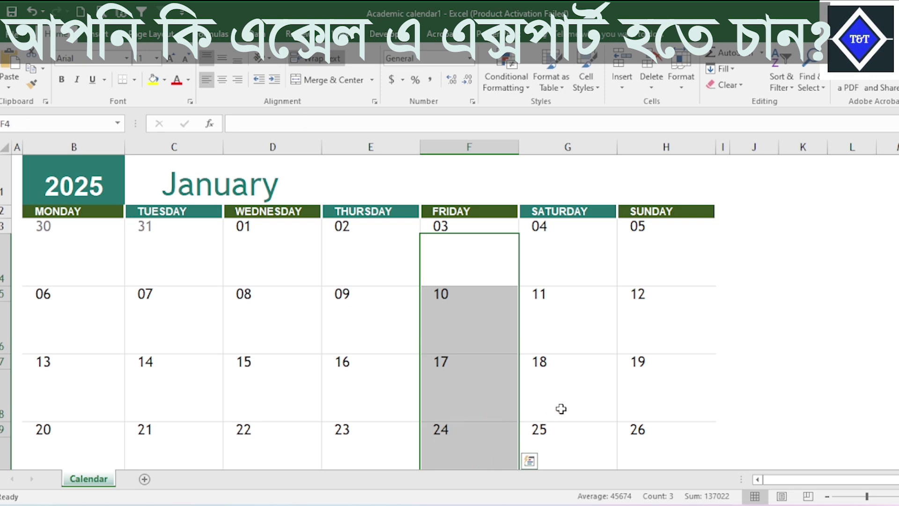
{"action": "scroll", "coordinate": [560, 409], "scroll_direction": "down", "scroll_amount": 1}
{"action": "scroll", "coordinate": [569, 388], "scroll_direction": "down", "scroll_amount": 2}
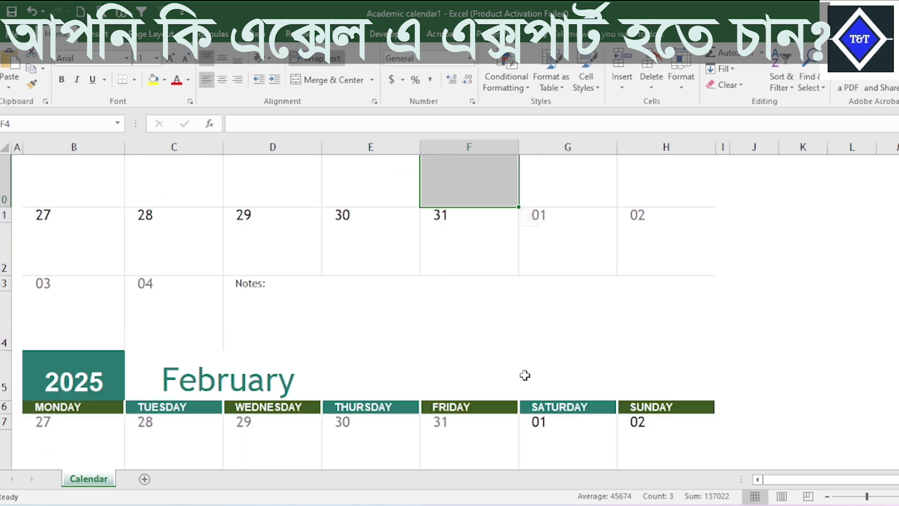
{"action": "left_click_drag", "start_coordinate": [471, 251], "coordinate": [470, 227]}
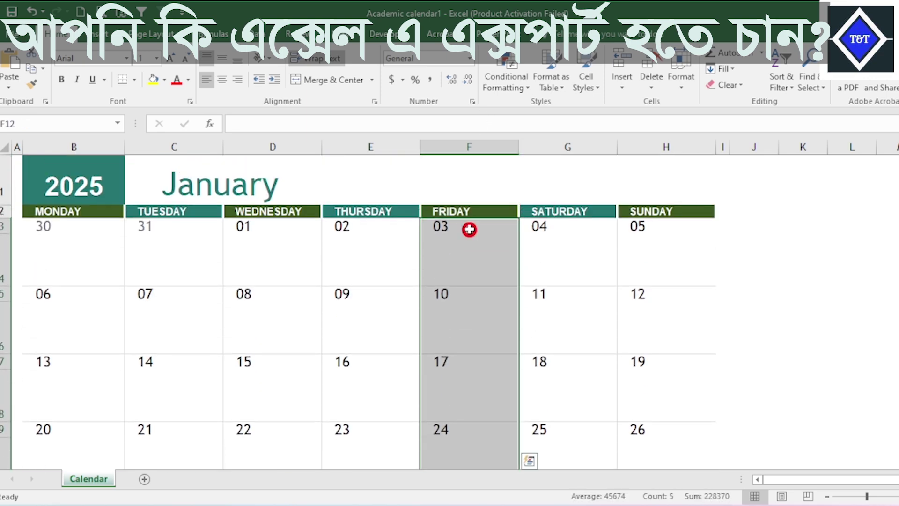
{"action": "left_click", "coordinate": [188, 80]}
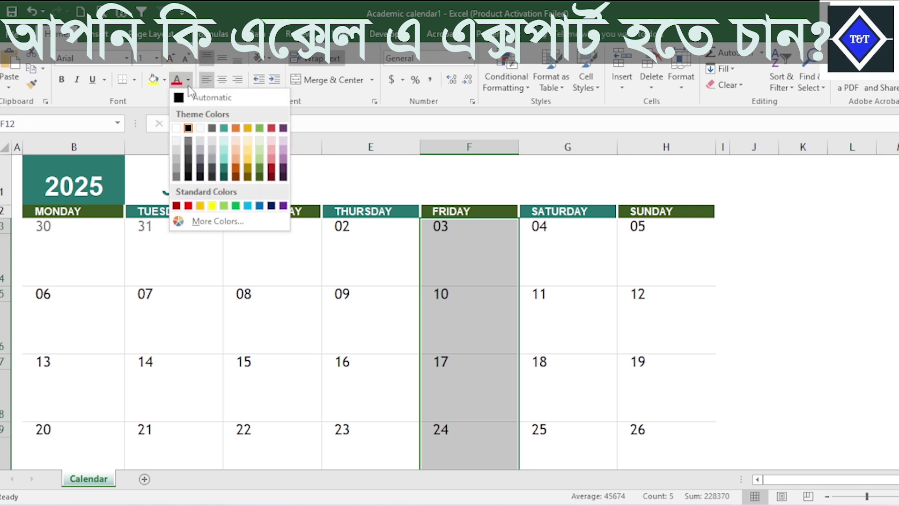
{"action": "left_click", "coordinate": [164, 79]}
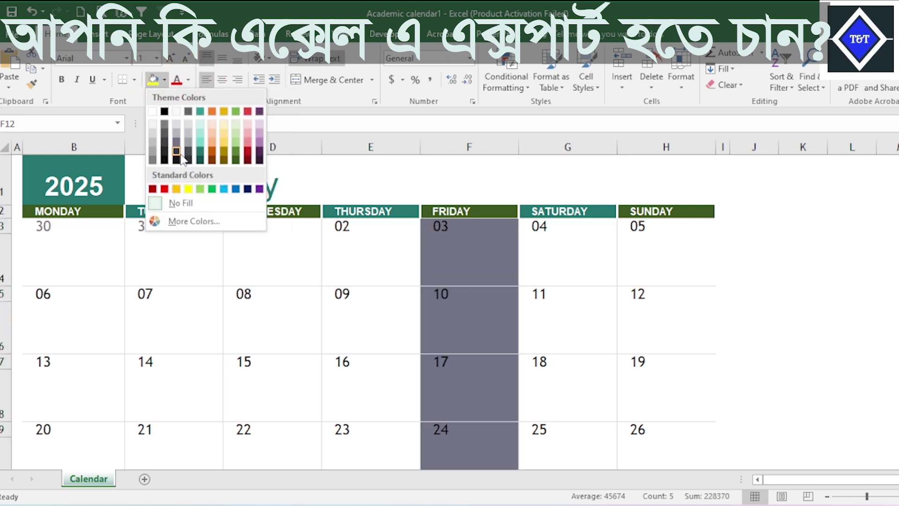
{"action": "left_click", "coordinate": [164, 189]}
{"action": "scroll", "coordinate": [467, 270], "scroll_direction": "down", "scroll_amount": 2}
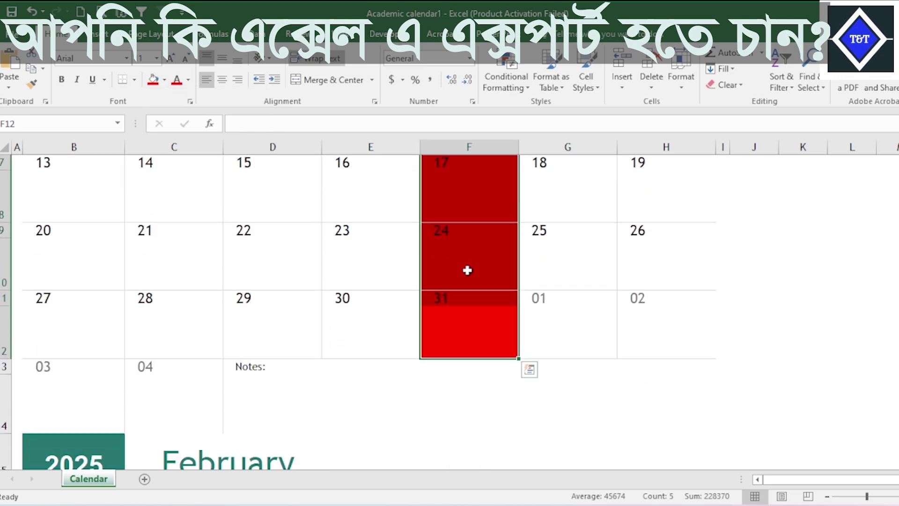
Fill the Friday column of the February calendar, F17 to F26, with the same red
{"action": "scroll", "coordinate": [468, 270], "scroll_direction": "down", "scroll_amount": 3}
{"action": "left_click_drag", "start_coordinate": [472, 180], "coordinate": [428, 297]}
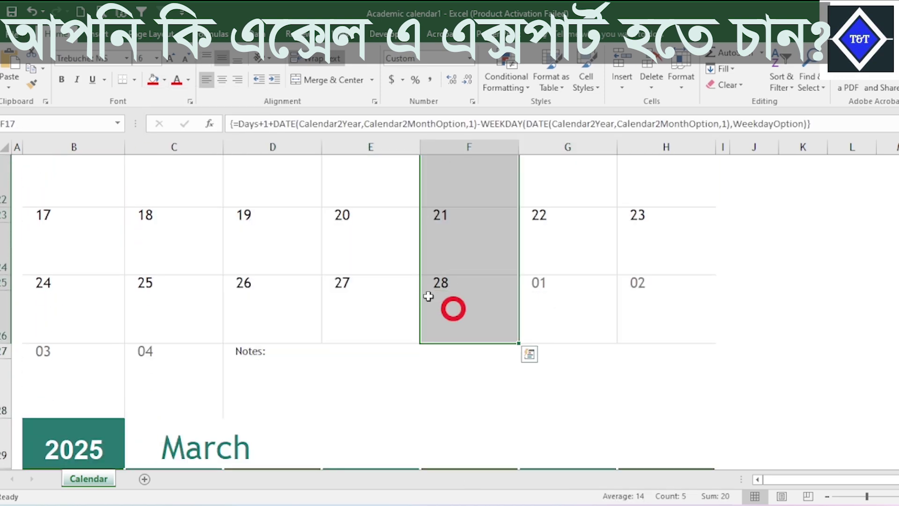
{"action": "left_click", "coordinate": [152, 79]}
{"action": "scroll", "coordinate": [327, 237], "scroll_direction": "up", "scroll_amount": 1}
{"action": "scroll", "coordinate": [385, 275], "scroll_direction": "down", "scroll_amount": 1}
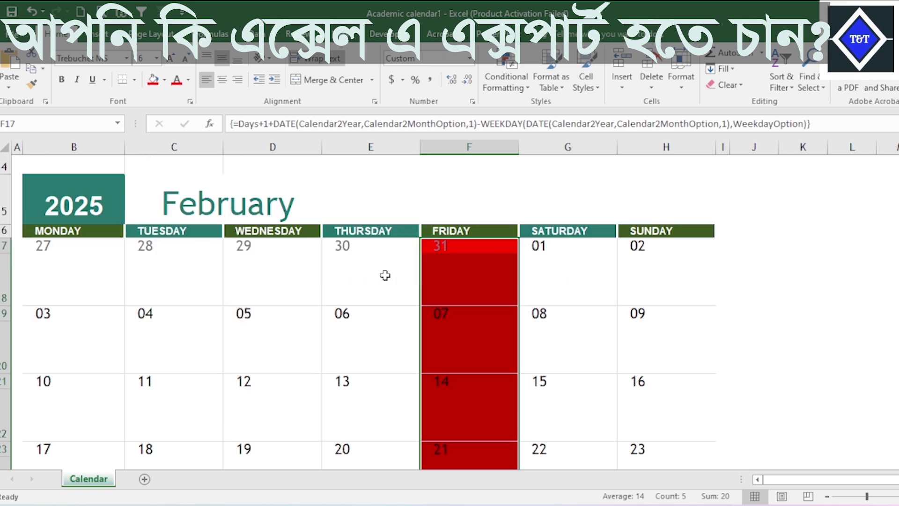
{"action": "scroll", "coordinate": [385, 275], "scroll_direction": "down", "scroll_amount": 3}
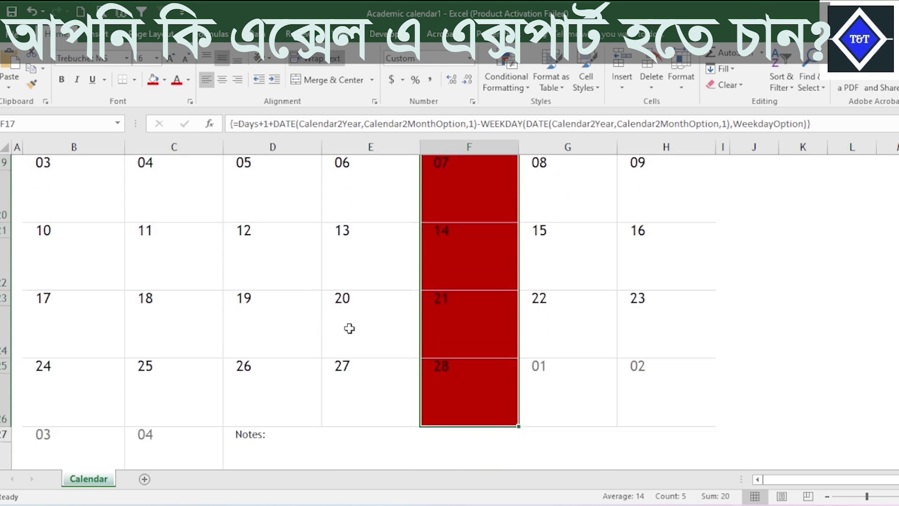
{"action": "left_click", "coordinate": [480, 311]}
{"action": "left_click", "coordinate": [470, 299]}
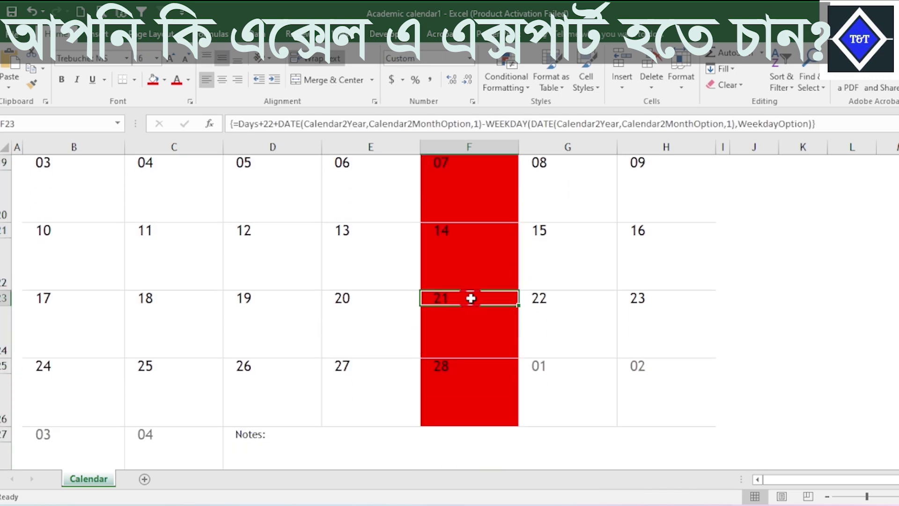
Fill the Friday column of the March calendar, F31 to F40, with the same red
{"action": "scroll", "coordinate": [473, 327], "scroll_direction": "down", "scroll_amount": 3}
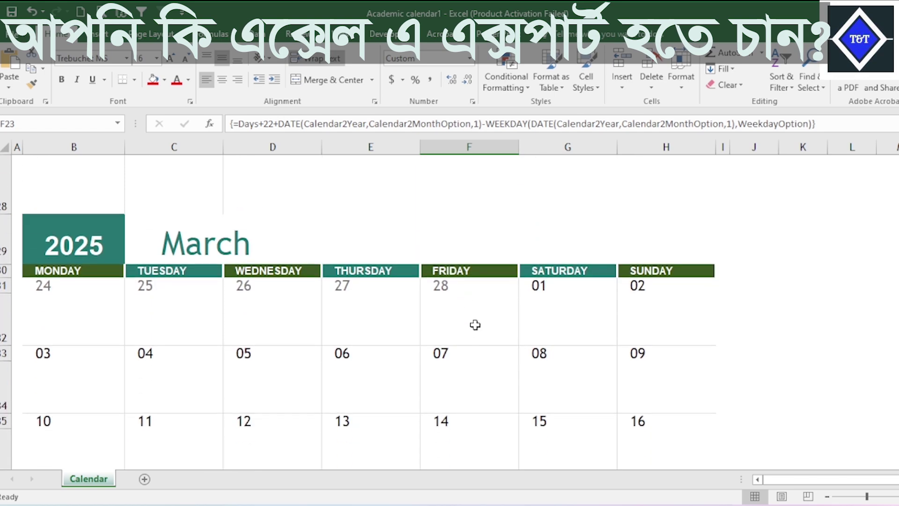
{"action": "left_click_drag", "start_coordinate": [479, 287], "coordinate": [481, 315]}
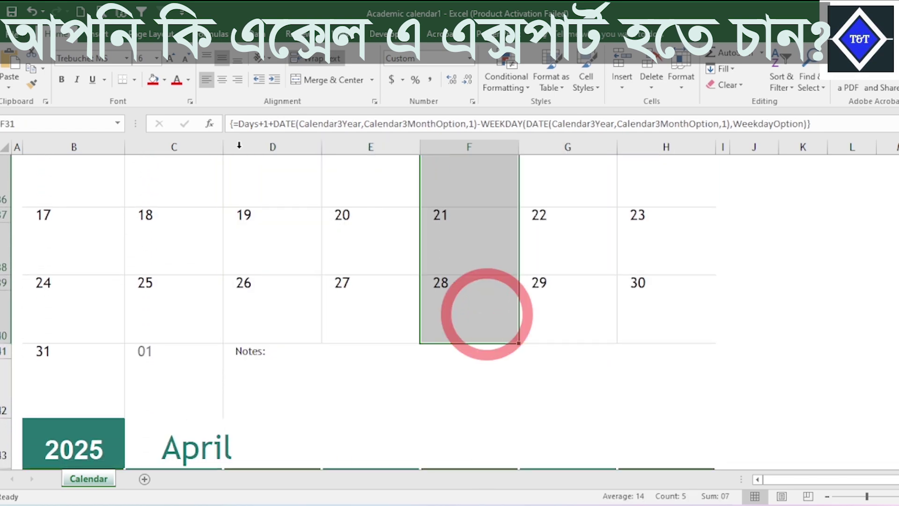
{"action": "left_click", "coordinate": [153, 80]}
{"action": "scroll", "coordinate": [515, 304], "scroll_direction": "up", "scroll_amount": 3}
{"action": "scroll", "coordinate": [515, 304], "scroll_direction": "down", "scroll_amount": 2}
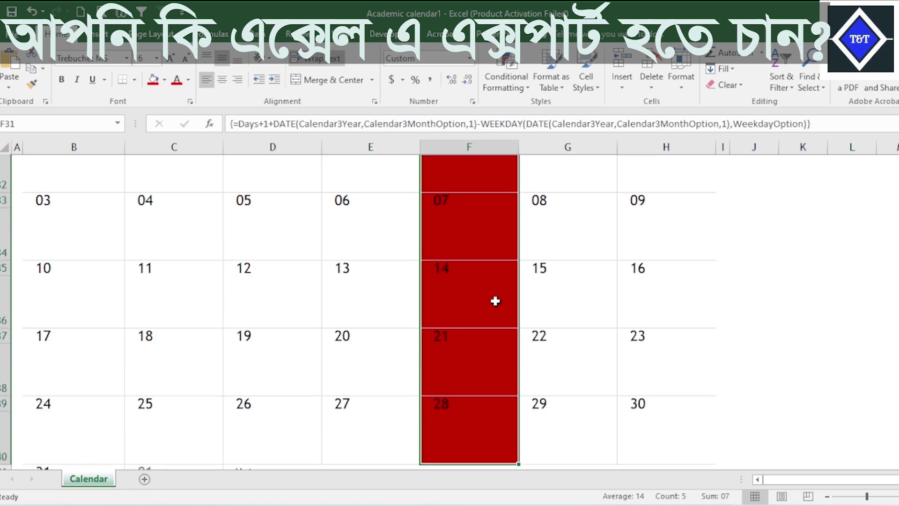
Fill the Friday column of the April calendar, F45 to F54, with the same red
{"action": "scroll", "coordinate": [495, 301], "scroll_direction": "down", "scroll_amount": 3}
{"action": "scroll", "coordinate": [478, 295], "scroll_direction": "down", "scroll_amount": 1}
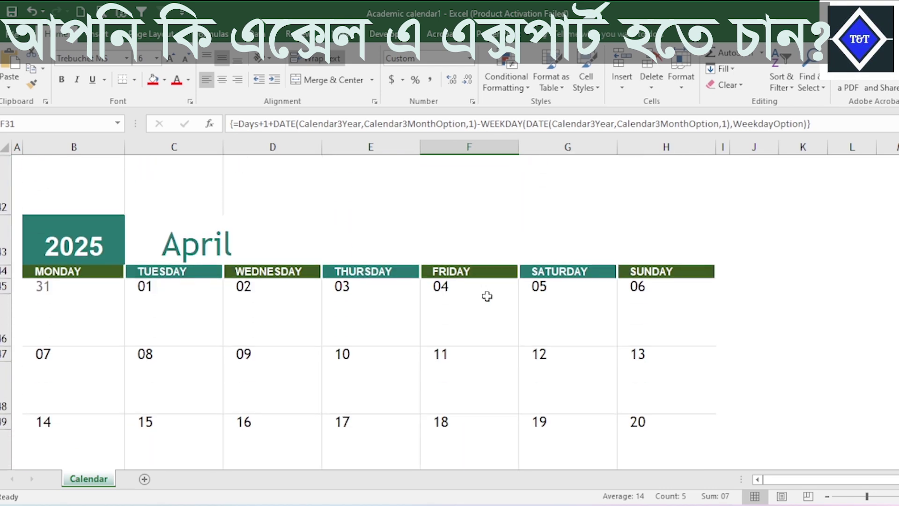
{"action": "left_click_drag", "start_coordinate": [485, 288], "coordinate": [469, 345]}
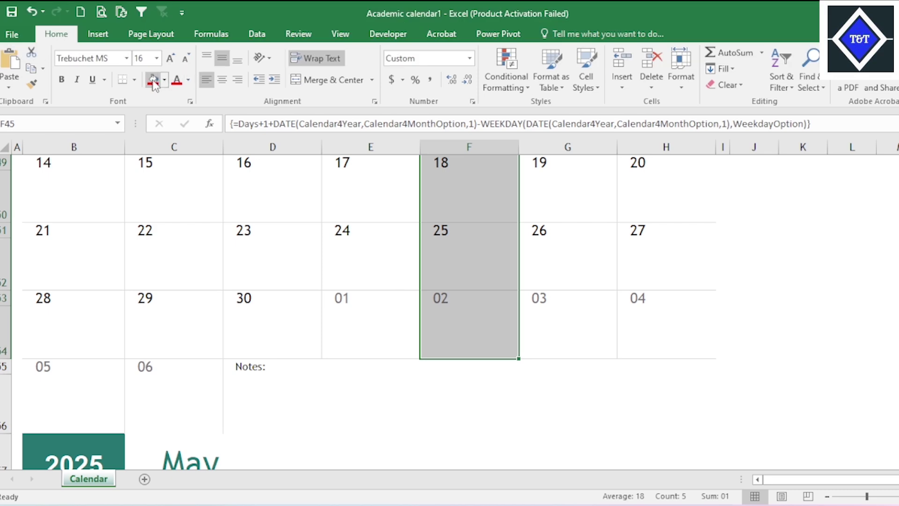
{"action": "left_click", "coordinate": [152, 83]}
{"action": "scroll", "coordinate": [467, 265], "scroll_direction": "up", "scroll_amount": 3}
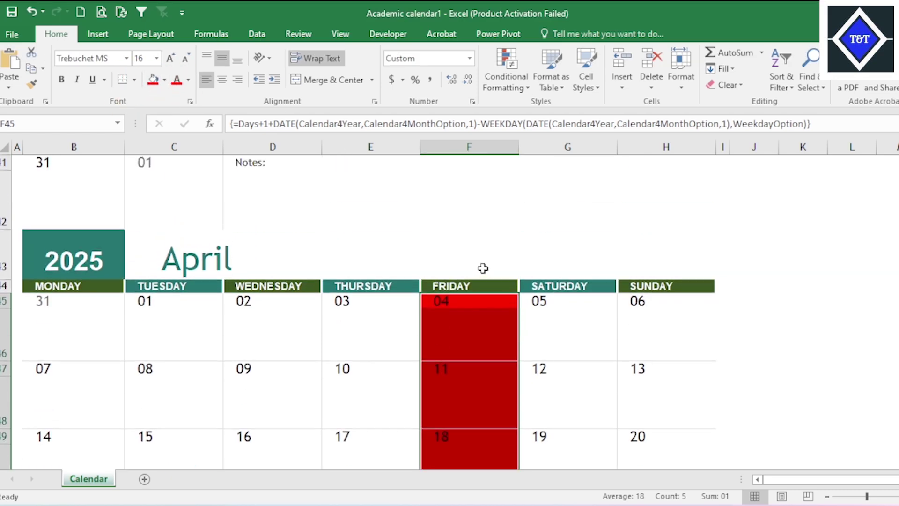
{"action": "scroll", "coordinate": [581, 300], "scroll_direction": "down", "scroll_amount": 6}
{"action": "left_click", "coordinate": [476, 302]}
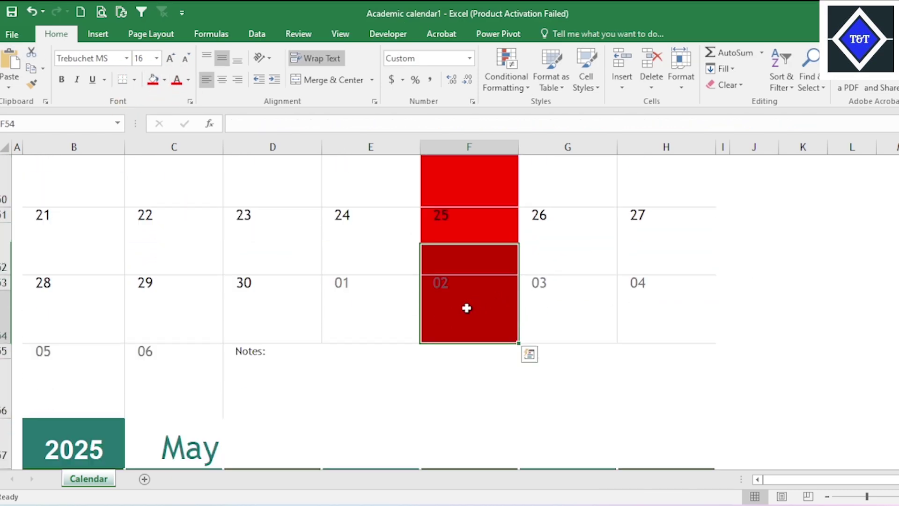
{"action": "left_click", "coordinate": [456, 281]}
{"action": "scroll", "coordinate": [504, 297], "scroll_direction": "down", "scroll_amount": 3}
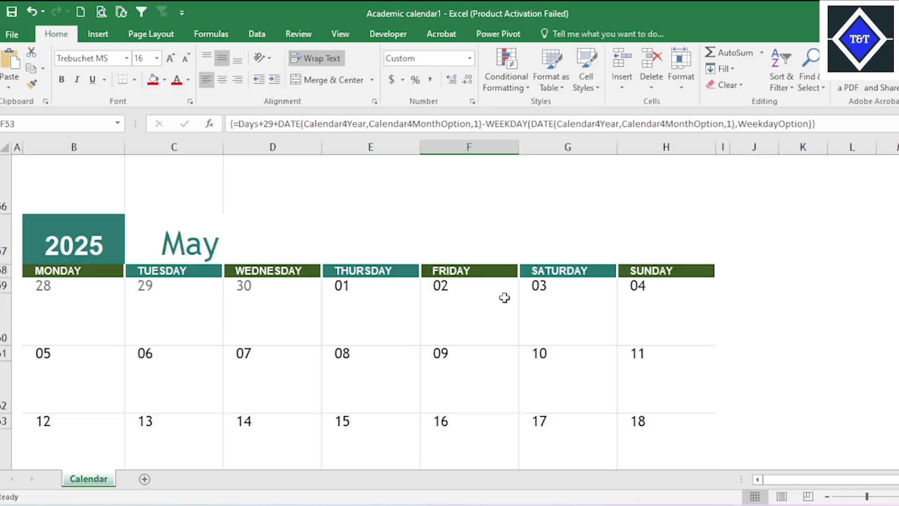
{"action": "scroll", "coordinate": [513, 262], "scroll_direction": "up", "scroll_amount": 1}
{"action": "scroll", "coordinate": [507, 222], "scroll_direction": "up", "scroll_amount": 2}
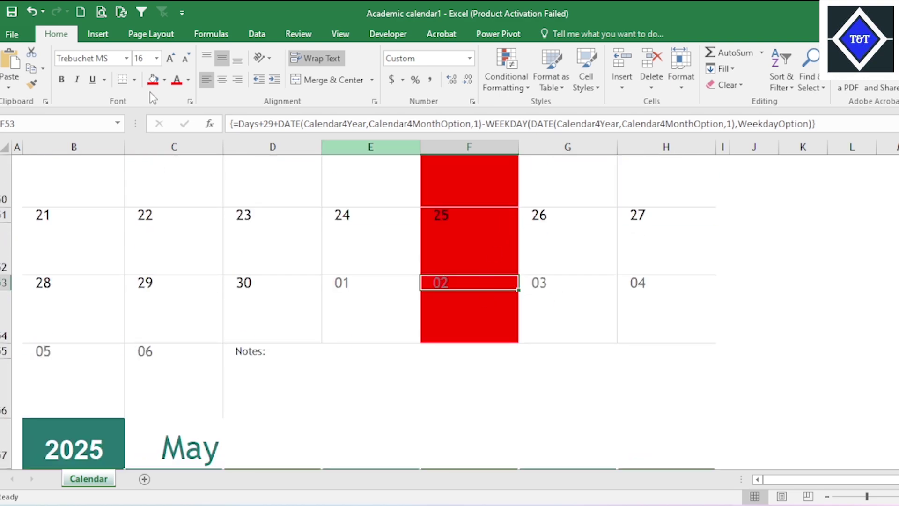
Save the workbook as Academic calendar1 in Excel Workbook format in the Tutorial Class folder 60
{"action": "left_click", "coordinate": [10, 11]}
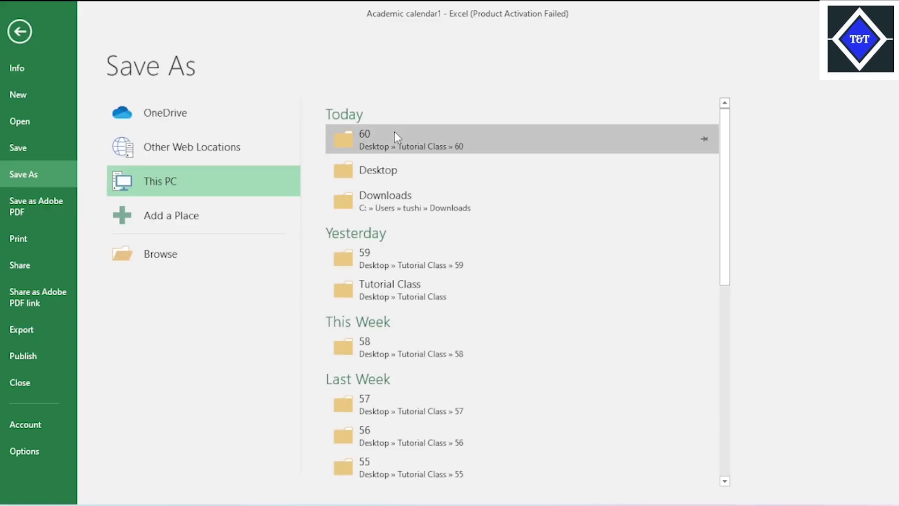
{"action": "left_click", "coordinate": [417, 151]}
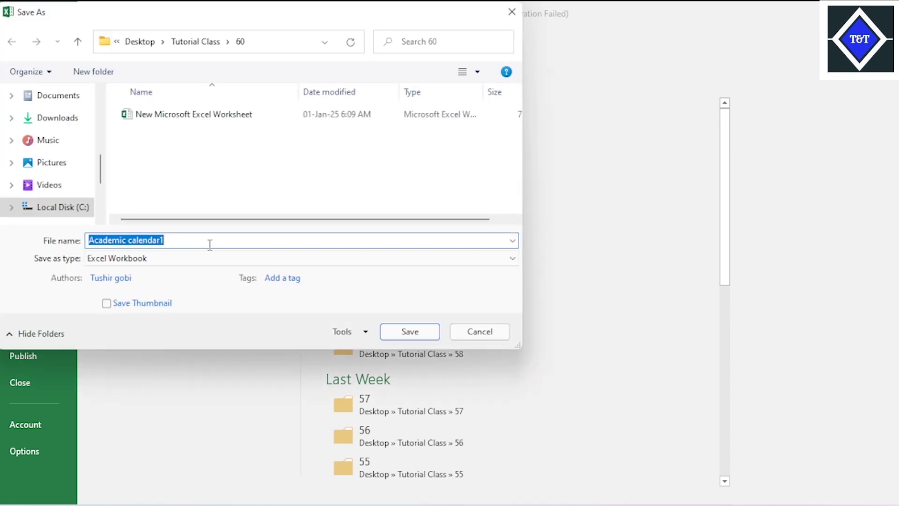
{"action": "left_click", "coordinate": [409, 333]}
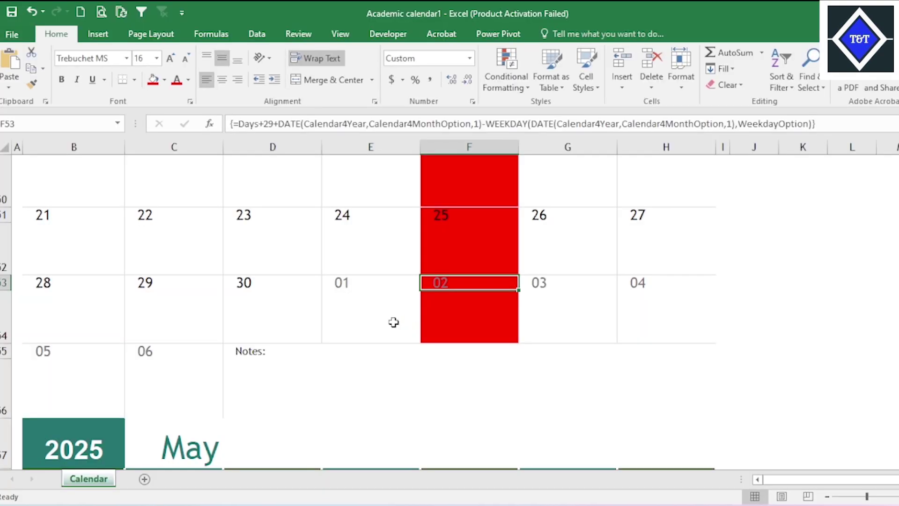
{"action": "left_click", "coordinate": [467, 311]}
{"action": "scroll", "coordinate": [551, 313], "scroll_direction": "down", "scroll_amount": 2}
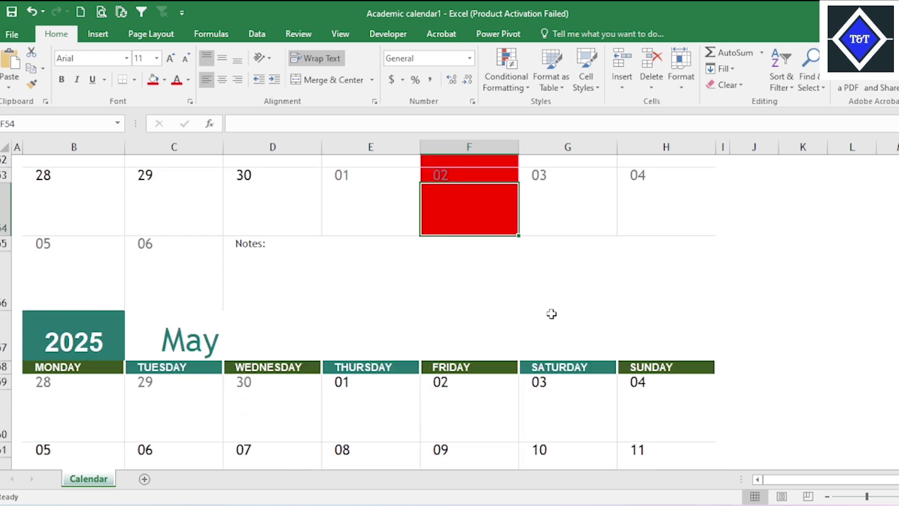
Set the font colour of the faded 02 date in the April calendar's Friday column, cell F53, to Automatic
{"action": "scroll", "coordinate": [548, 312], "scroll_direction": "up", "scroll_amount": 3}
{"action": "left_click", "coordinate": [478, 263]}
{"action": "left_click", "coordinate": [463, 323]}
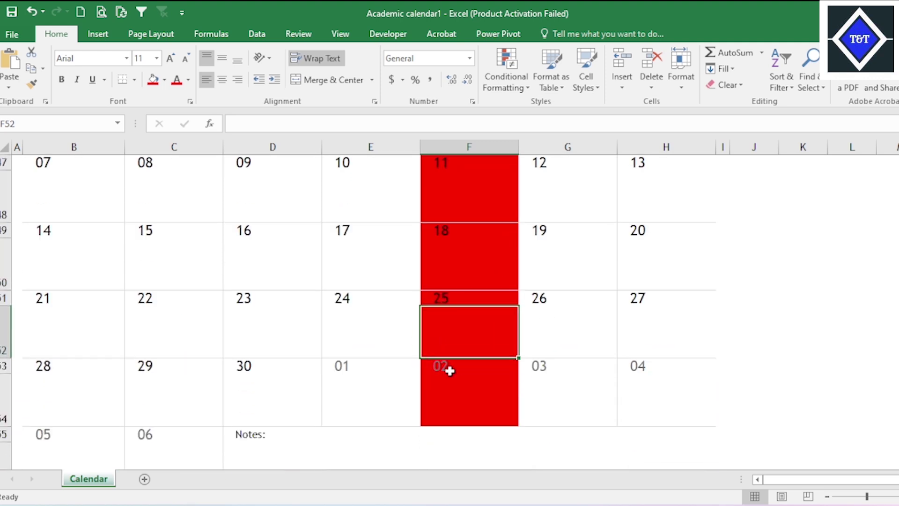
{"action": "left_click", "coordinate": [451, 369]}
{"action": "left_click", "coordinate": [189, 80]}
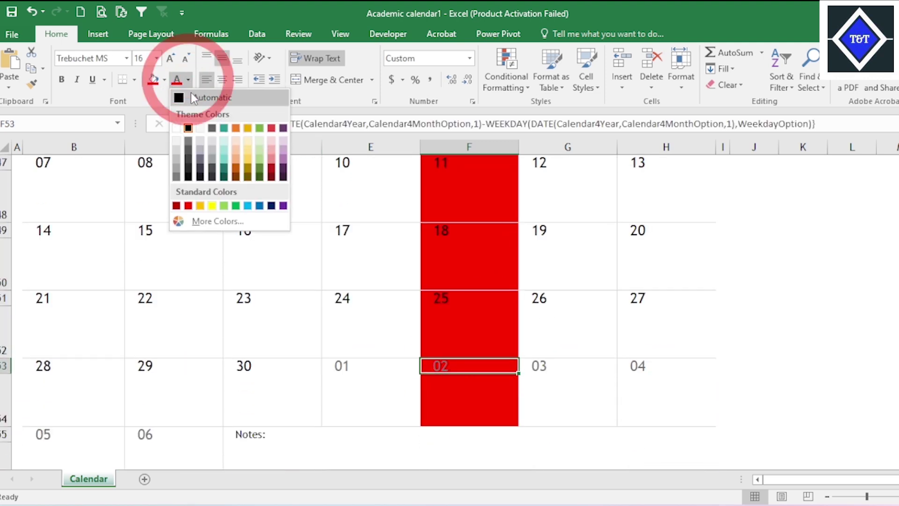
{"action": "left_click", "coordinate": [199, 101]}
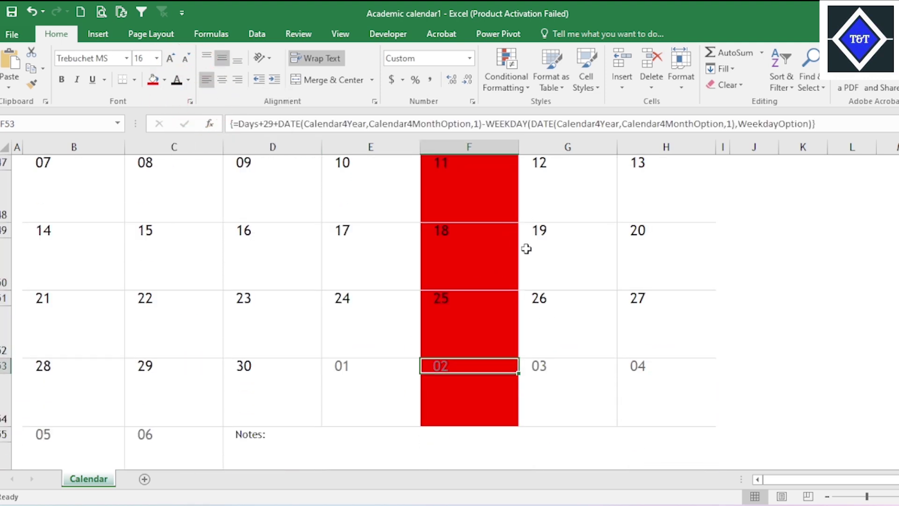
{"action": "left_click", "coordinate": [501, 392]}
{"action": "left_click", "coordinate": [453, 362]}
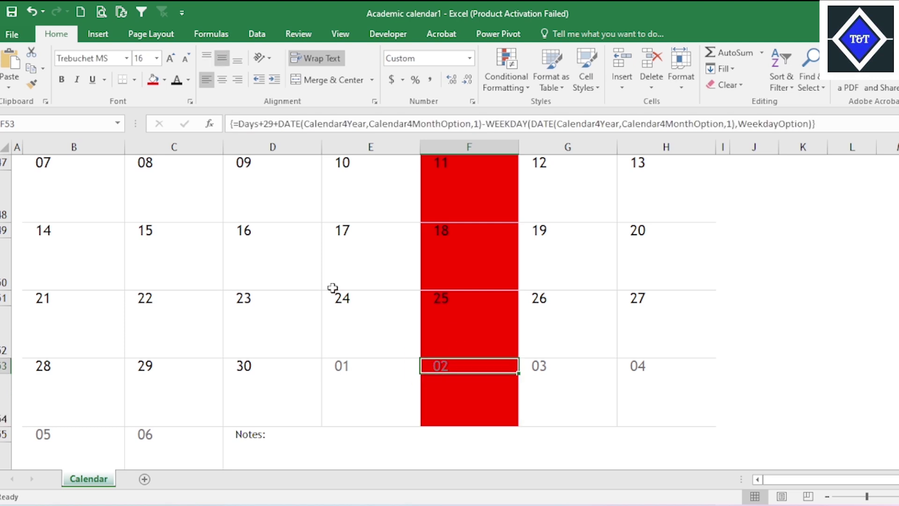
{"action": "left_click", "coordinate": [188, 80]}
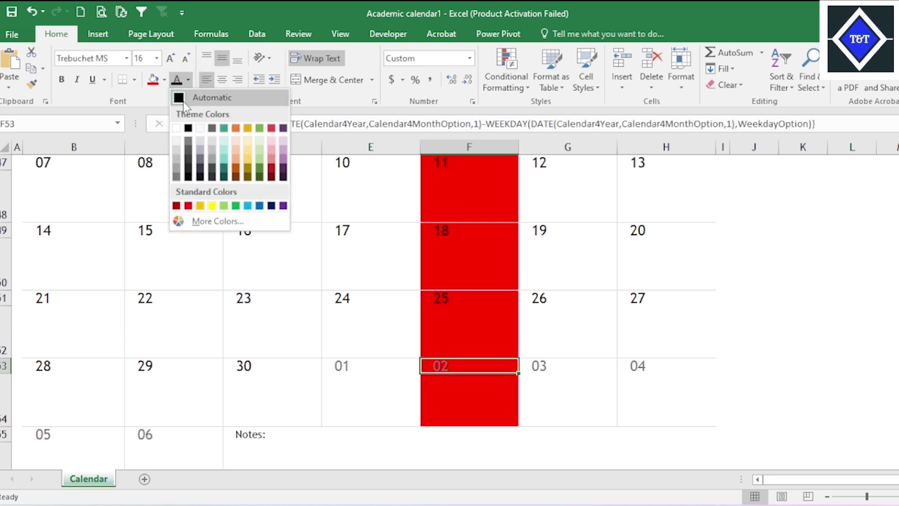
{"action": "left_click", "coordinate": [462, 296]}
{"action": "left_click", "coordinate": [458, 298]}
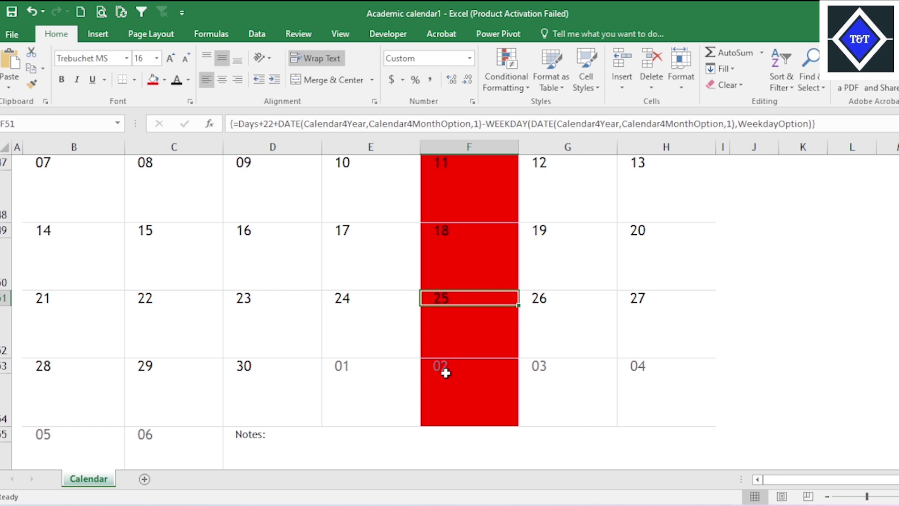
{"action": "left_click", "coordinate": [446, 373]}
{"action": "left_click", "coordinate": [164, 80]}
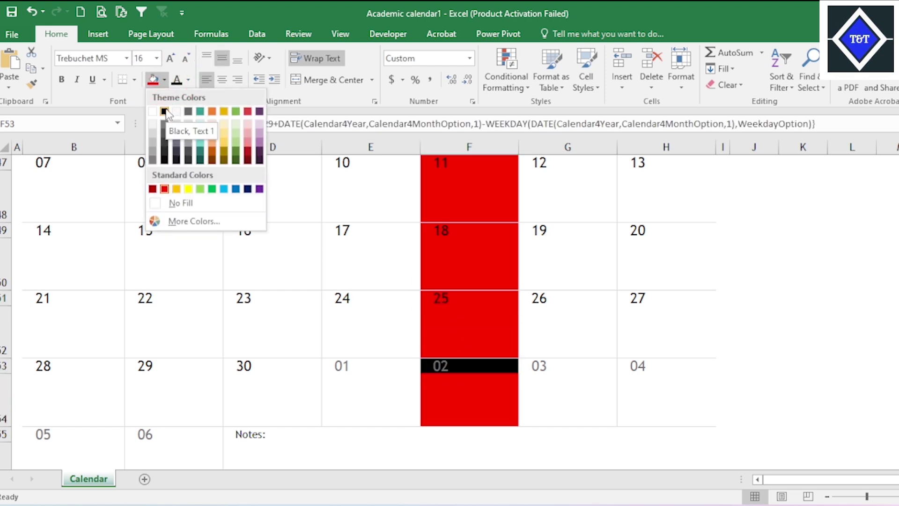
{"action": "left_click", "coordinate": [679, 348]}
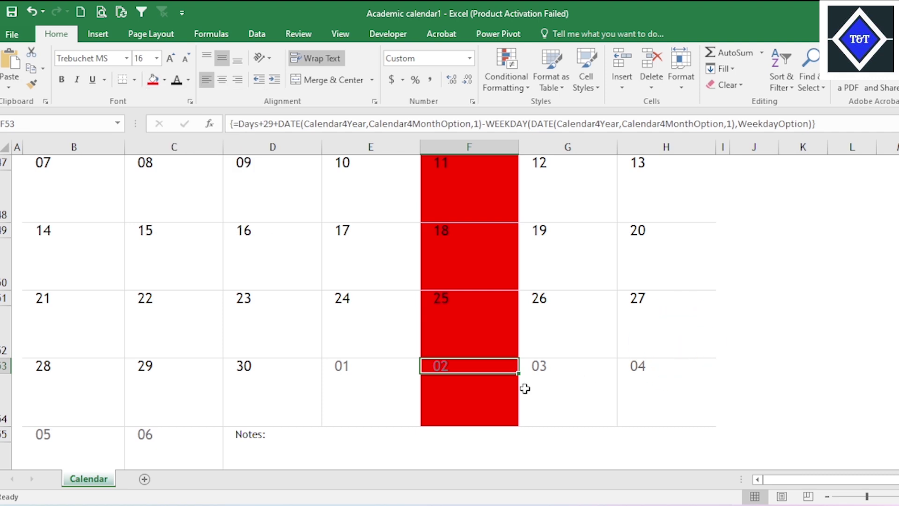
Reapply the Automatic font colour to the faded date in cell F53
{"action": "left_click", "coordinate": [632, 381]}
{"action": "left_click", "coordinate": [470, 374]}
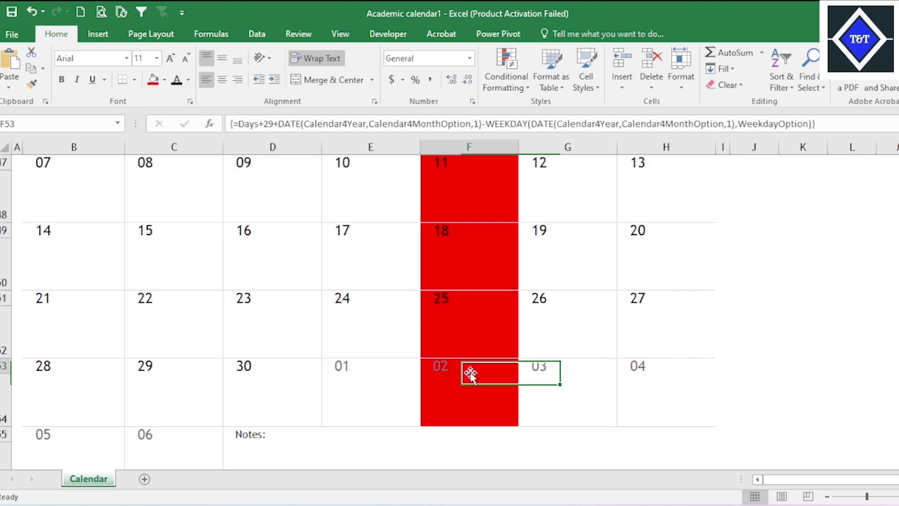
{"action": "left_click", "coordinate": [188, 80]}
{"action": "left_click", "coordinate": [195, 97]}
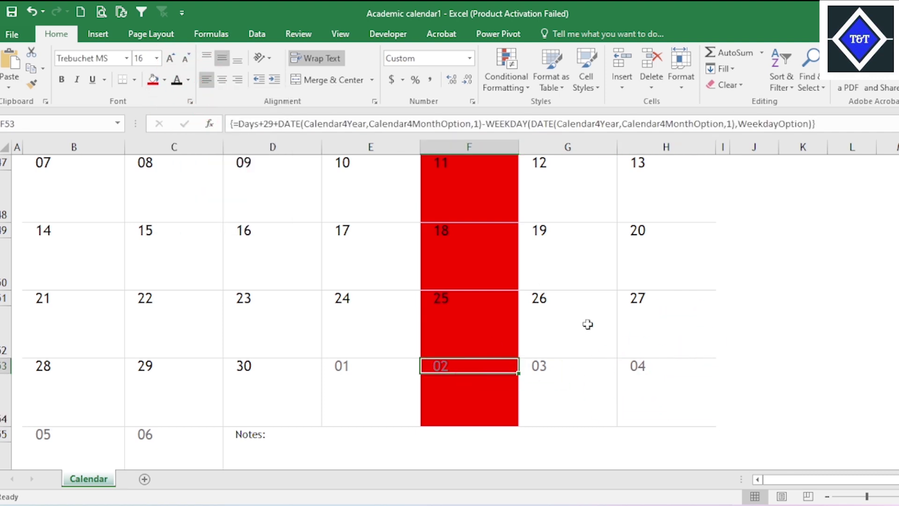
{"action": "left_click", "coordinate": [631, 343]}
Fill the Friday column of the May calendar, F59 to F68, with the same red
{"action": "scroll", "coordinate": [581, 346], "scroll_direction": "down", "scroll_amount": 3}
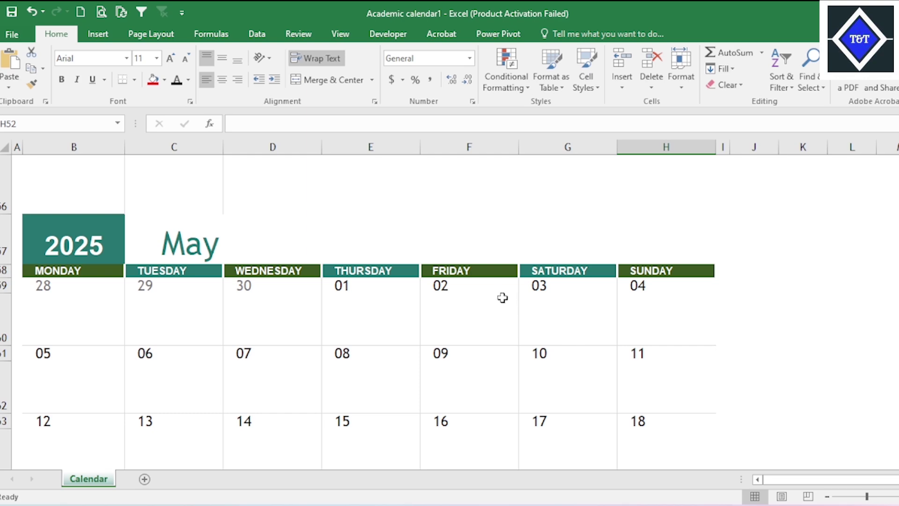
{"action": "left_click_drag", "start_coordinate": [502, 298], "coordinate": [525, 354]}
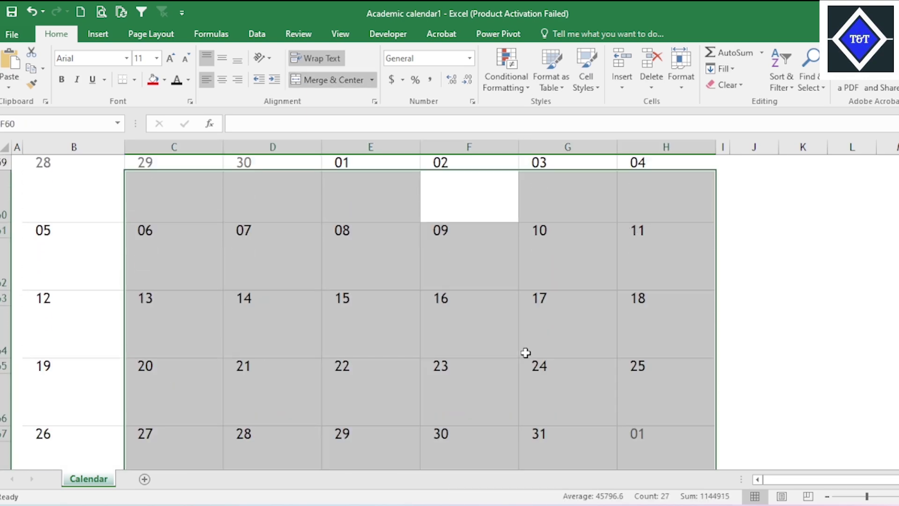
{"action": "left_click", "coordinate": [526, 352]}
{"action": "scroll", "coordinate": [489, 250], "scroll_direction": "up", "scroll_amount": 1}
{"action": "left_click_drag", "start_coordinate": [490, 297], "coordinate": [476, 341]}
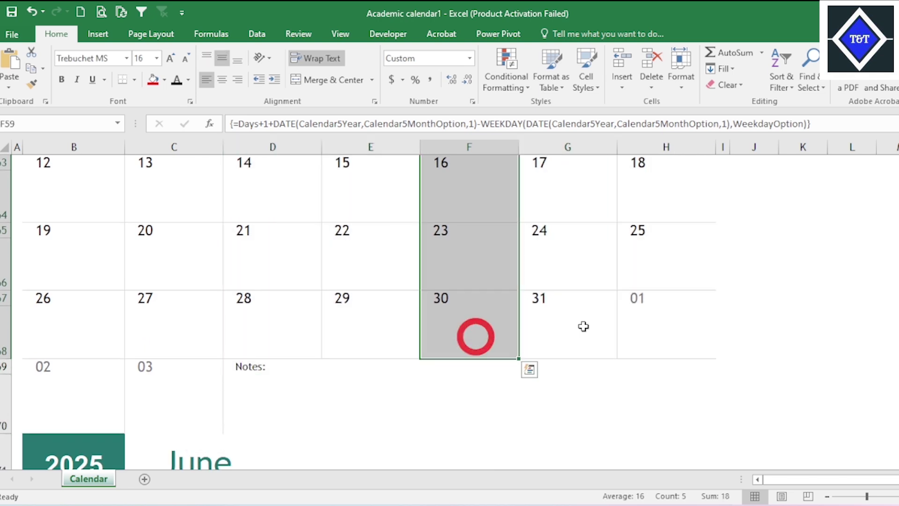
{"action": "left_click", "coordinate": [153, 79]}
{"action": "scroll", "coordinate": [467, 290], "scroll_direction": "down", "scroll_amount": 5}
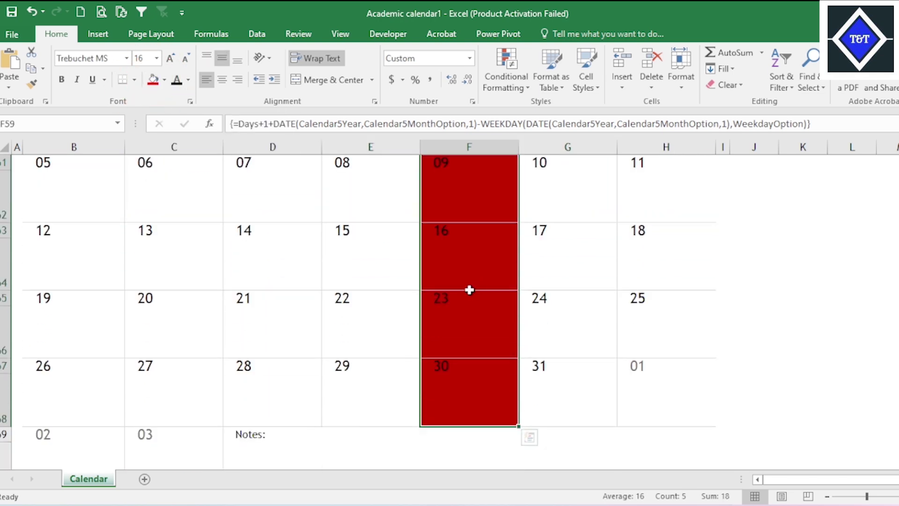
Fill the Friday column of the June calendar, F73 to F82, with the same red
{"action": "scroll", "coordinate": [492, 307], "scroll_direction": "down", "scroll_amount": 2}
{"action": "scroll", "coordinate": [463, 253], "scroll_direction": "up", "scroll_amount": 2}
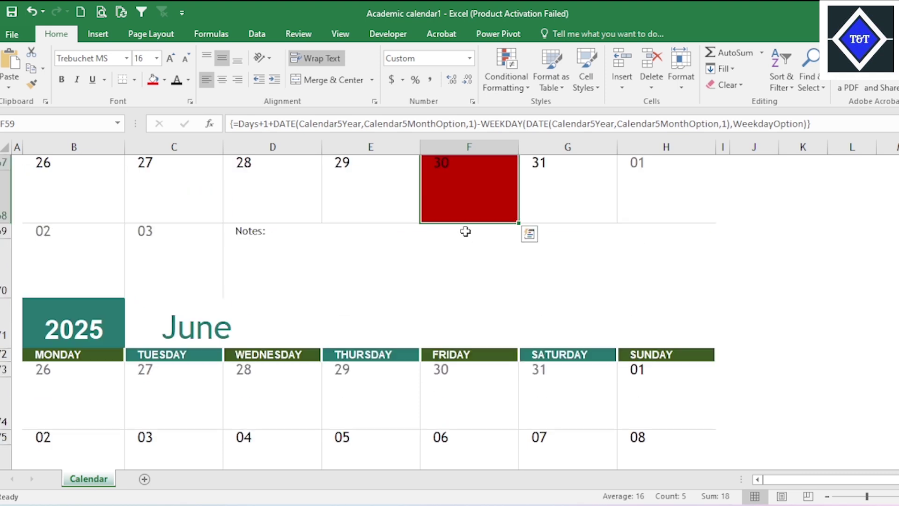
{"action": "scroll", "coordinate": [510, 327], "scroll_direction": "down", "scroll_amount": 1}
{"action": "left_click_drag", "start_coordinate": [480, 290], "coordinate": [478, 317]}
{"action": "left_click", "coordinate": [153, 79]}
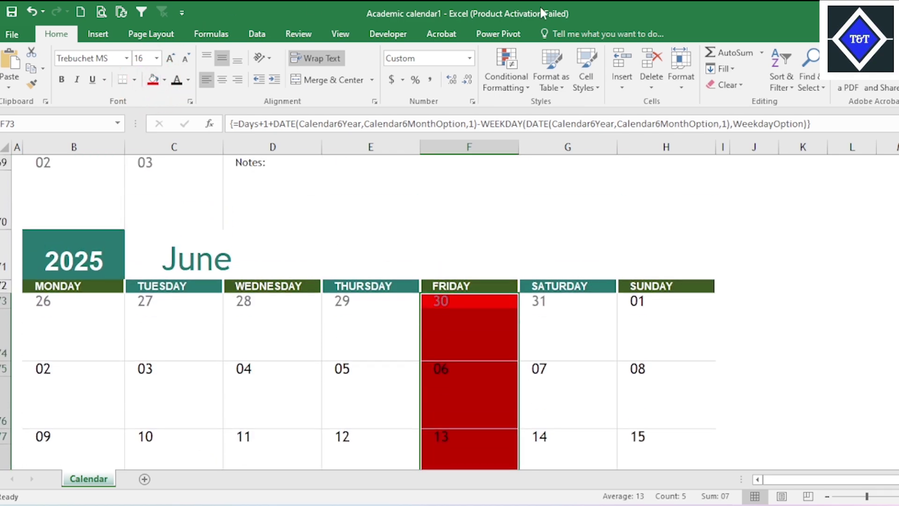
Fill the Friday column of the July calendar, F87 to F96, with the same red
{"action": "scroll", "coordinate": [519, 299], "scroll_direction": "down", "scroll_amount": 4}
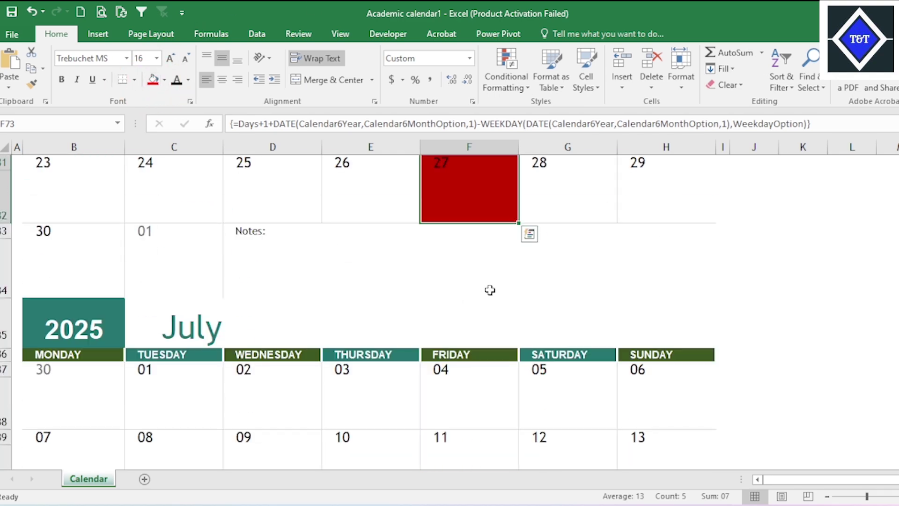
{"action": "scroll", "coordinate": [490, 290], "scroll_direction": "down", "scroll_amount": 2}
{"action": "left_click_drag", "start_coordinate": [474, 290], "coordinate": [476, 346]}
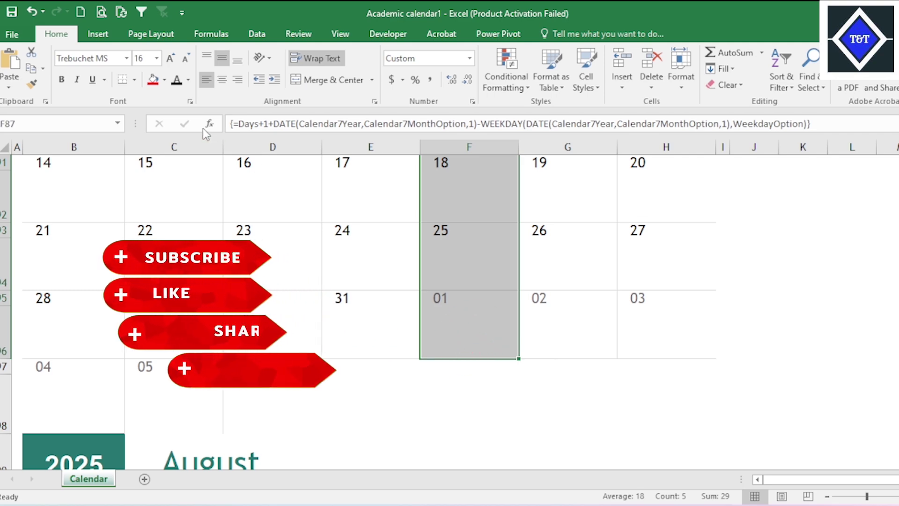
{"action": "left_click", "coordinate": [154, 79]}
{"action": "scroll", "coordinate": [445, 290], "scroll_direction": "up", "scroll_amount": 4}
{"action": "scroll", "coordinate": [447, 289], "scroll_direction": "down", "scroll_amount": 2}
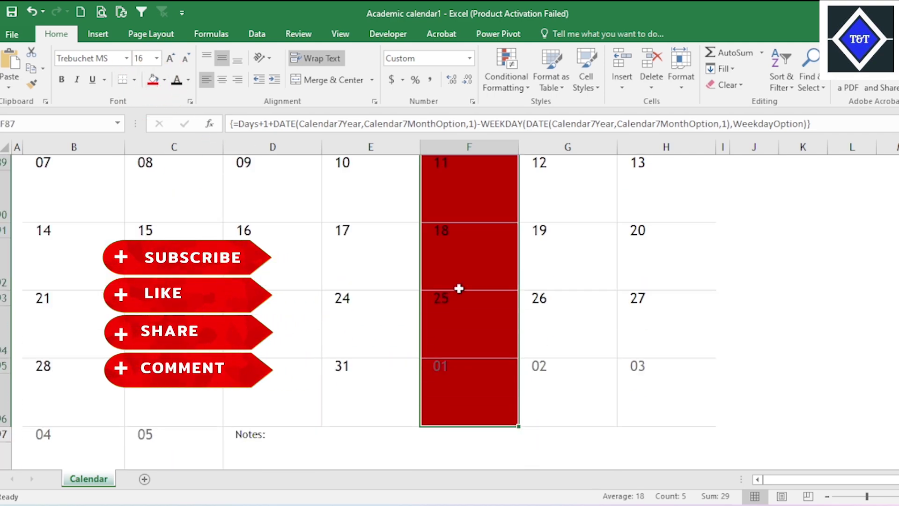
Fill the Friday column of the August calendar, F101 to F110, with the same red
{"action": "scroll", "coordinate": [461, 283], "scroll_direction": "down", "scroll_amount": 2}
{"action": "scroll", "coordinate": [515, 360], "scroll_direction": "down", "scroll_amount": 3}
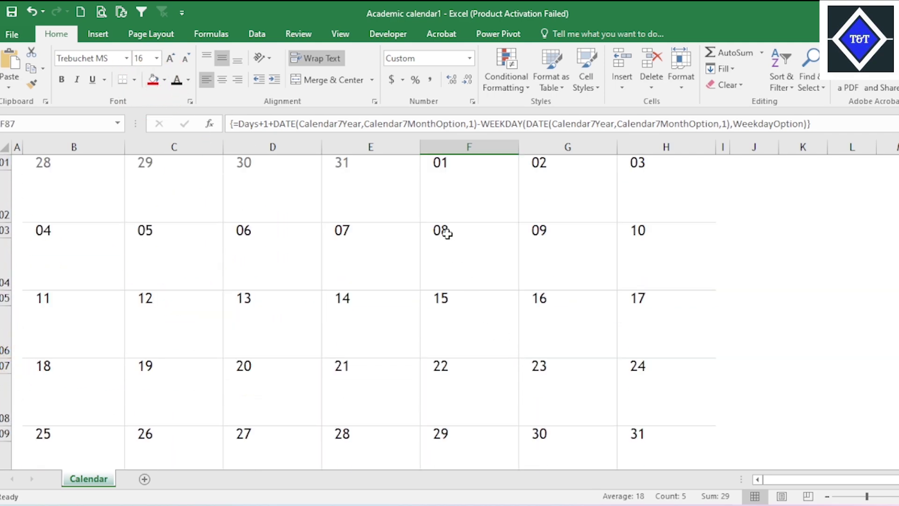
{"action": "left_click_drag", "start_coordinate": [465, 163], "coordinate": [459, 423]}
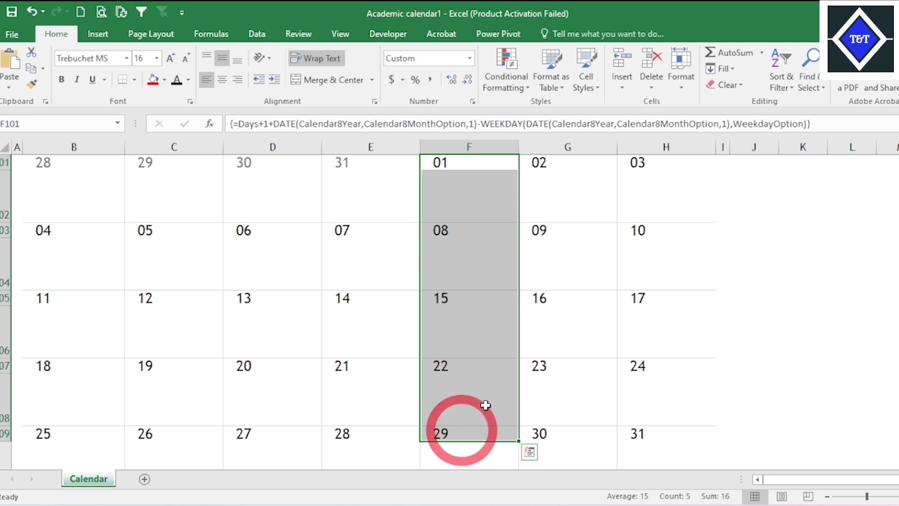
{"action": "left_click", "coordinate": [158, 86]}
{"action": "scroll", "coordinate": [508, 284], "scroll_direction": "down", "scroll_amount": 3}
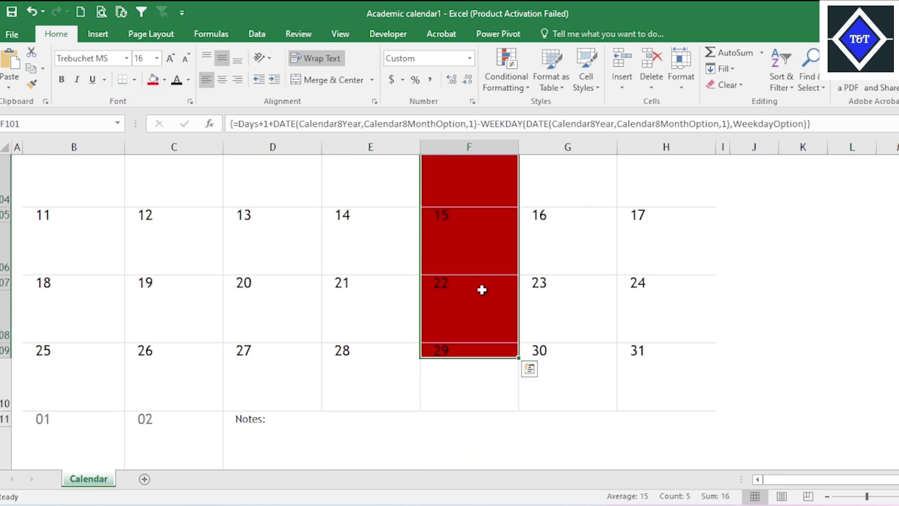
{"action": "left_click_drag", "start_coordinate": [481, 231], "coordinate": [482, 257]}
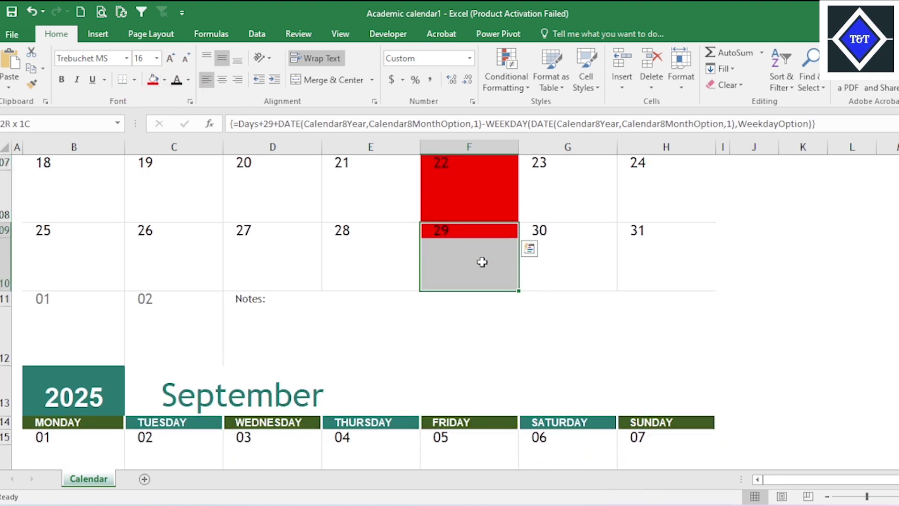
{"action": "left_click", "coordinate": [152, 84]}
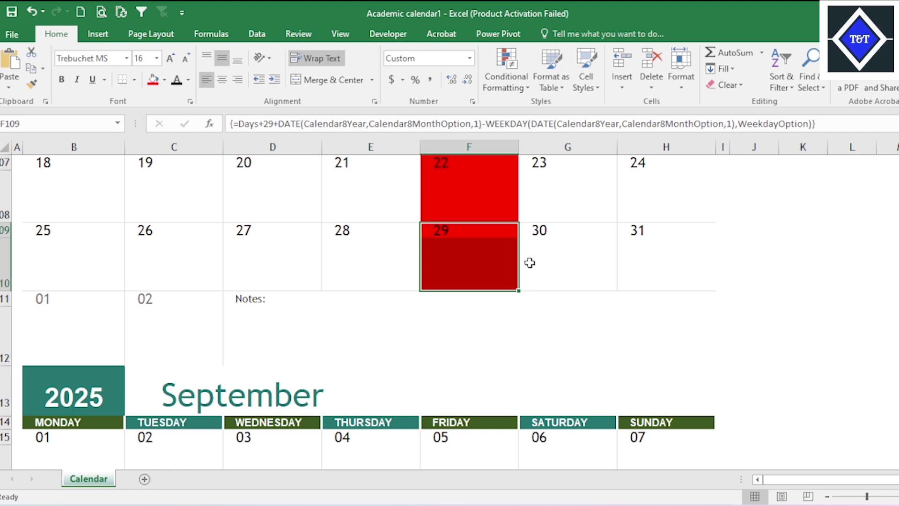
Fill the Friday column of the September calendar, F115 to F124, with the same red
{"action": "scroll", "coordinate": [530, 262], "scroll_direction": "down", "scroll_amount": 5}
{"action": "scroll", "coordinate": [484, 253], "scroll_direction": "up", "scroll_amount": 2}
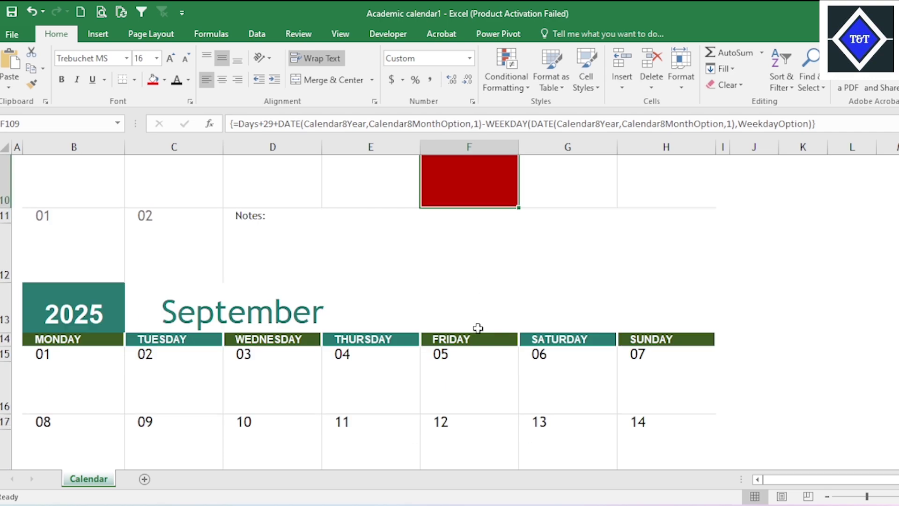
{"action": "left_click_drag", "start_coordinate": [478, 383], "coordinate": [477, 366]}
{"action": "scroll", "coordinate": [478, 383], "scroll_direction": "down", "scroll_amount": 2}
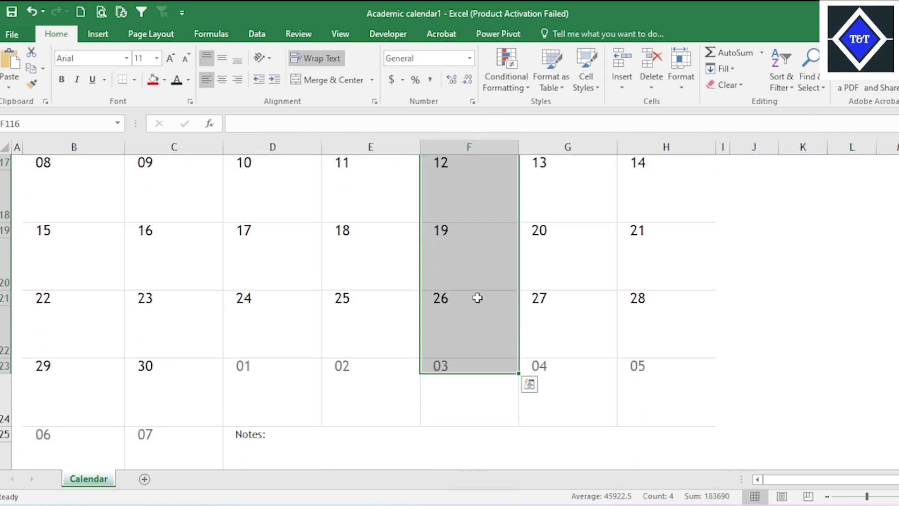
{"action": "left_click", "coordinate": [482, 269]}
{"action": "scroll", "coordinate": [486, 280], "scroll_direction": "up", "scroll_amount": 2}
{"action": "left_click_drag", "start_coordinate": [482, 304], "coordinate": [476, 273]}
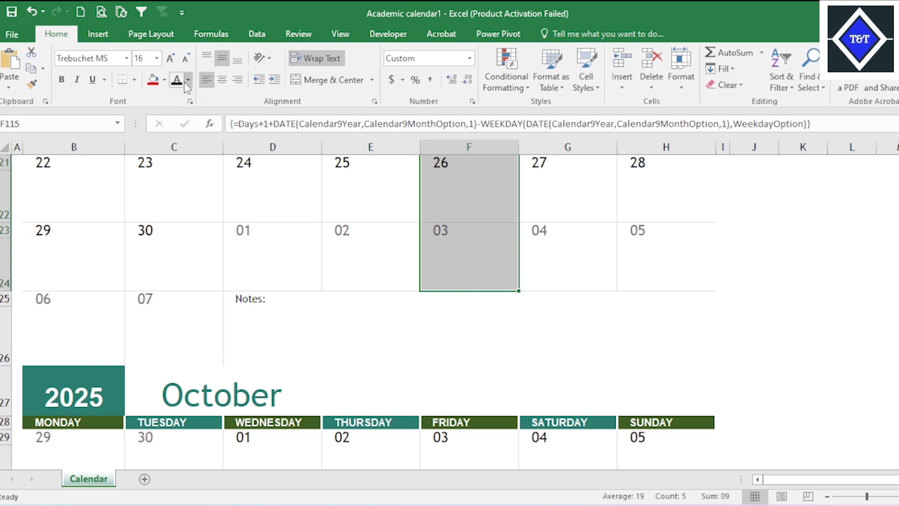
{"action": "left_click", "coordinate": [153, 80]}
{"action": "scroll", "coordinate": [492, 227], "scroll_direction": "up", "scroll_amount": 1}
{"action": "scroll", "coordinate": [477, 182], "scroll_direction": "down", "scroll_amount": 1}
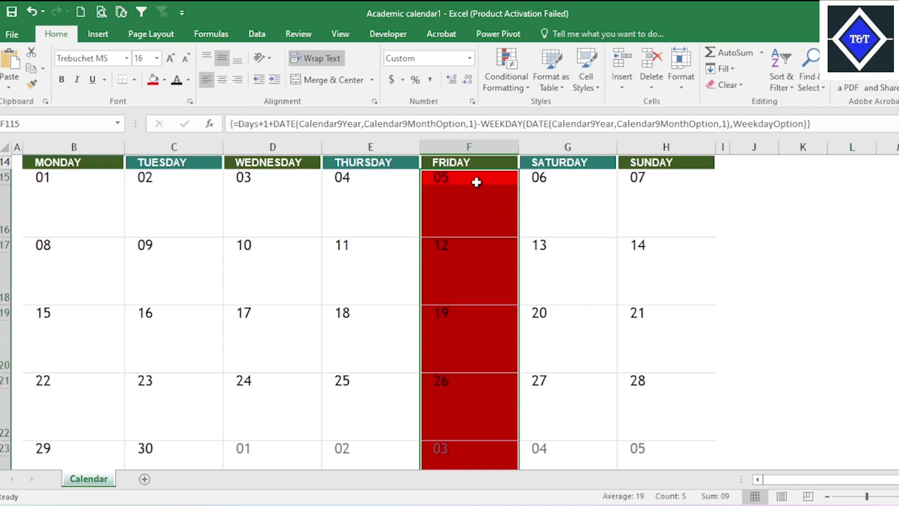
Fill the Friday column of the October calendar, F129 to F138, with the same red
{"action": "scroll", "coordinate": [482, 317], "scroll_direction": "down", "scroll_amount": 5}
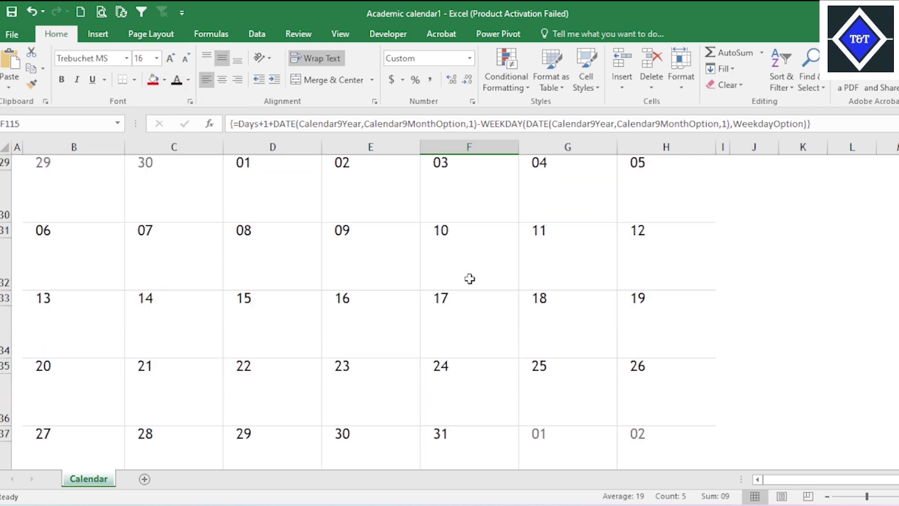
{"action": "scroll", "coordinate": [469, 187], "scroll_direction": "up", "scroll_amount": 2}
{"action": "left_click_drag", "start_coordinate": [474, 370], "coordinate": [459, 336]}
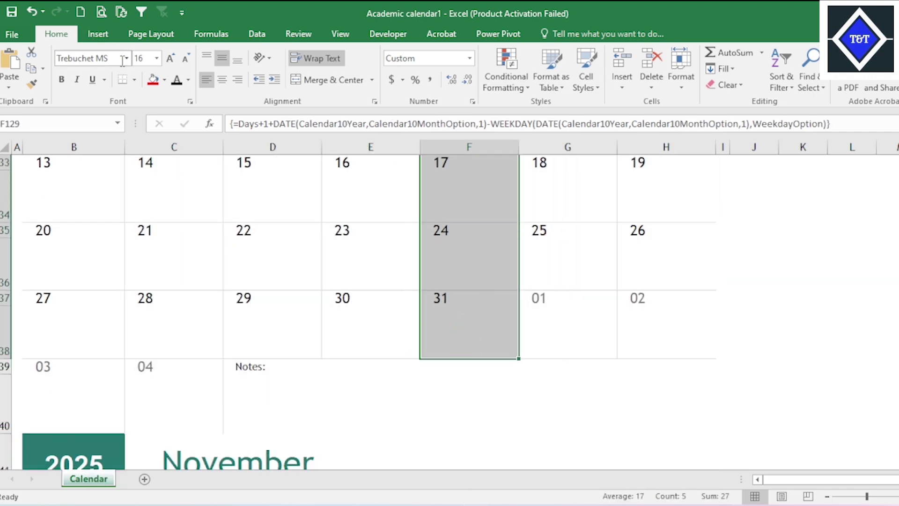
{"action": "left_click", "coordinate": [153, 79]}
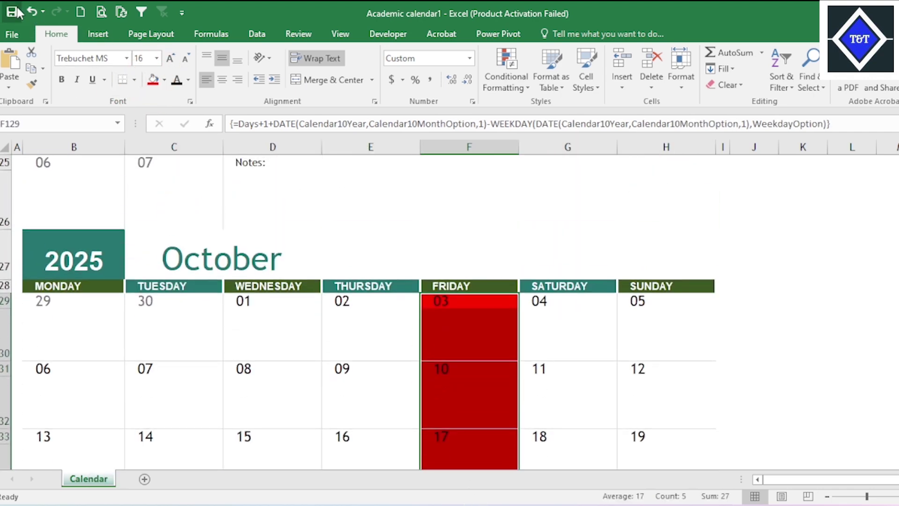
Fill the Friday column of the November calendar, F143 to F152, with the same red
{"action": "scroll", "coordinate": [576, 295], "scroll_direction": "down", "scroll_amount": 4}
{"action": "scroll", "coordinate": [570, 295], "scroll_direction": "down", "scroll_amount": 1}
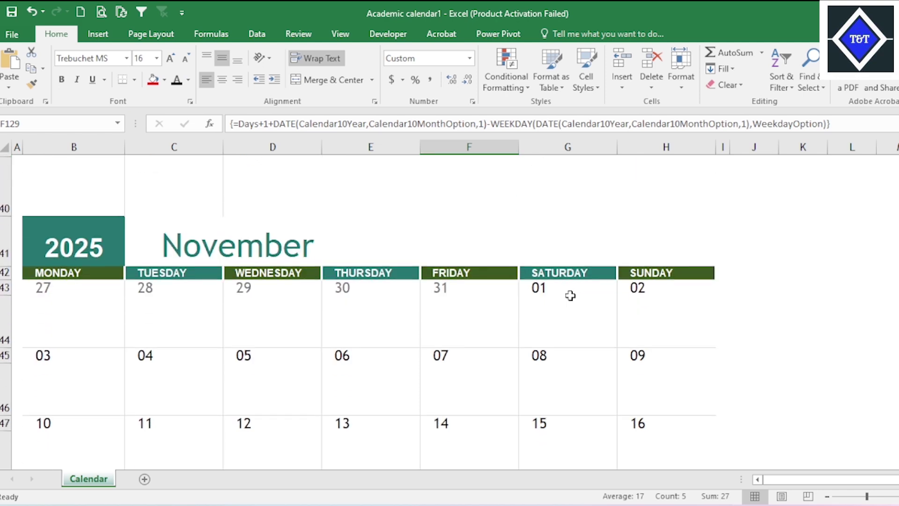
{"action": "left_click_drag", "start_coordinate": [484, 283], "coordinate": [483, 348]}
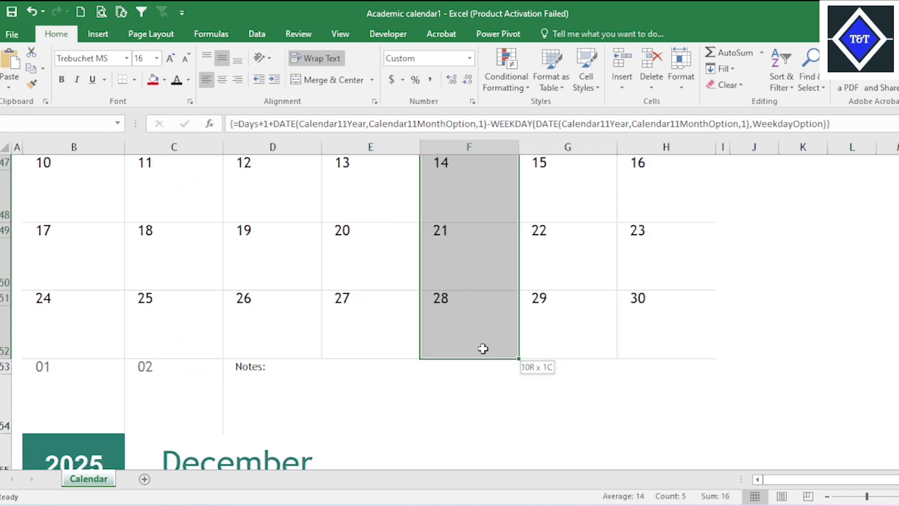
{"action": "left_click", "coordinate": [153, 78]}
{"action": "scroll", "coordinate": [568, 349], "scroll_direction": "up", "scroll_amount": 3}
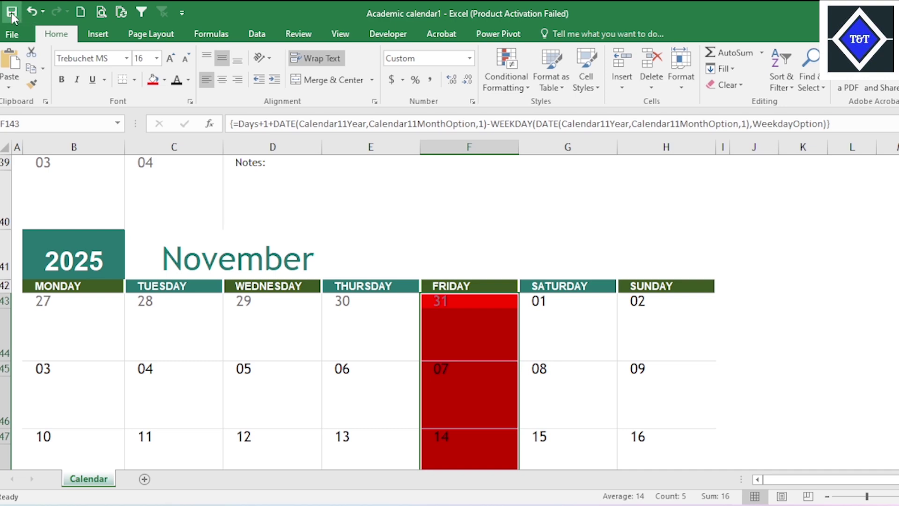
{"action": "scroll", "coordinate": [432, 321], "scroll_direction": "down", "scroll_amount": 3}
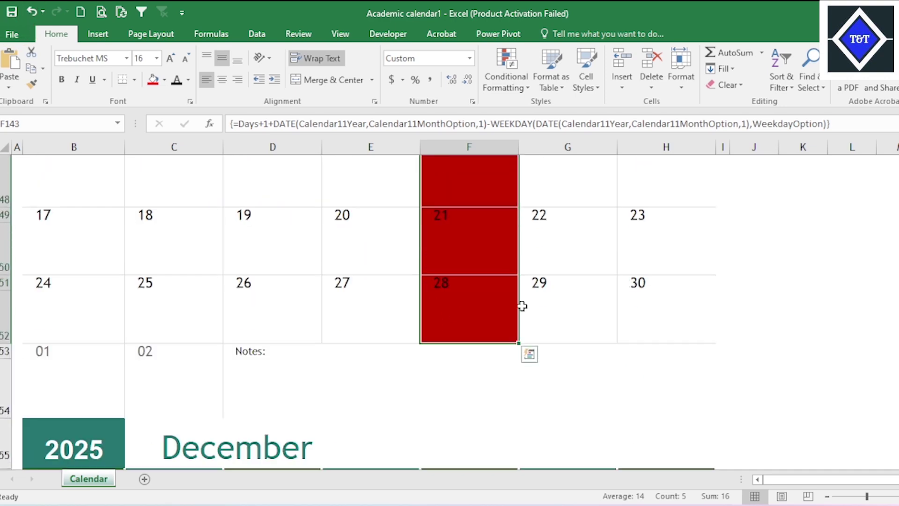
Fill the Friday column of the December calendar, F157 to F166, with the same red
{"action": "scroll", "coordinate": [519, 305], "scroll_direction": "down", "scroll_amount": 6}
{"action": "scroll", "coordinate": [521, 279], "scroll_direction": "up", "scroll_amount": 3}
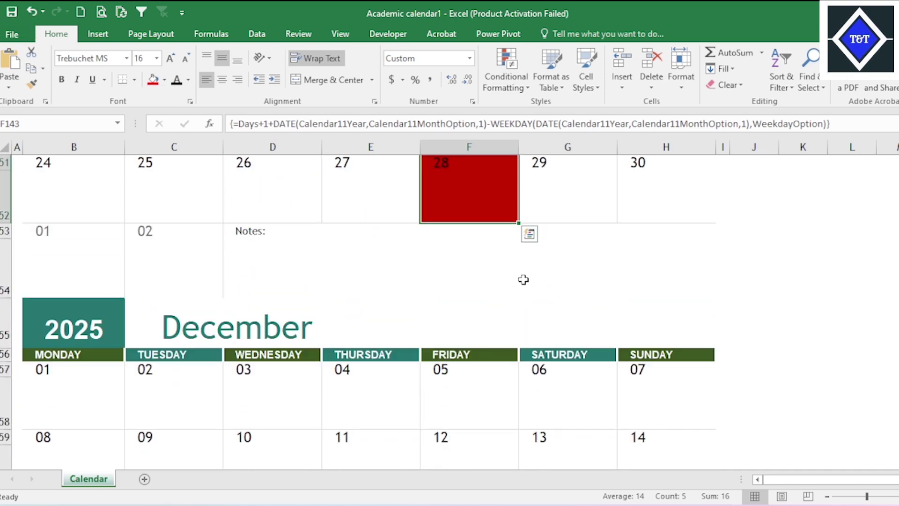
{"action": "scroll", "coordinate": [521, 279], "scroll_direction": "down", "scroll_amount": 3}
{"action": "scroll", "coordinate": [477, 187], "scroll_direction": "up", "scroll_amount": 3}
{"action": "scroll", "coordinate": [492, 307], "scroll_direction": "down", "scroll_amount": 3}
{"action": "scroll", "coordinate": [479, 178], "scroll_direction": "up", "scroll_amount": 2}
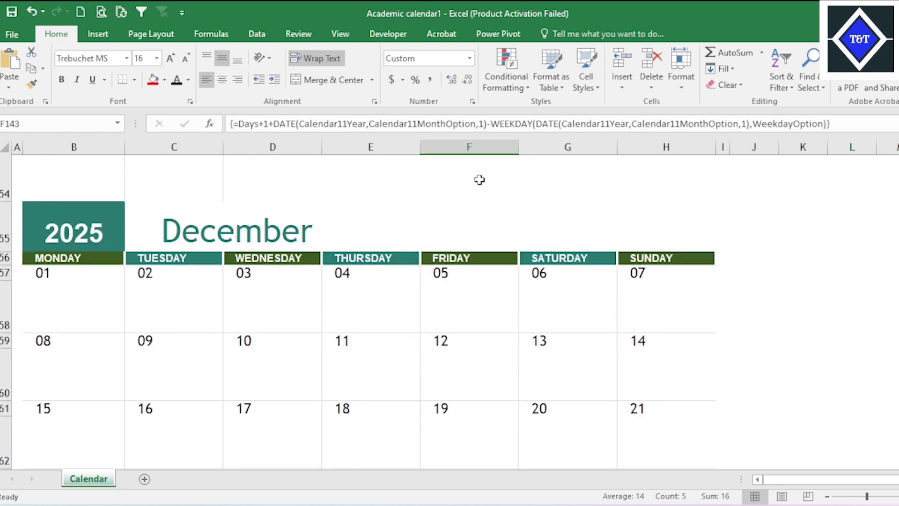
{"action": "left_click_drag", "start_coordinate": [487, 286], "coordinate": [492, 335]}
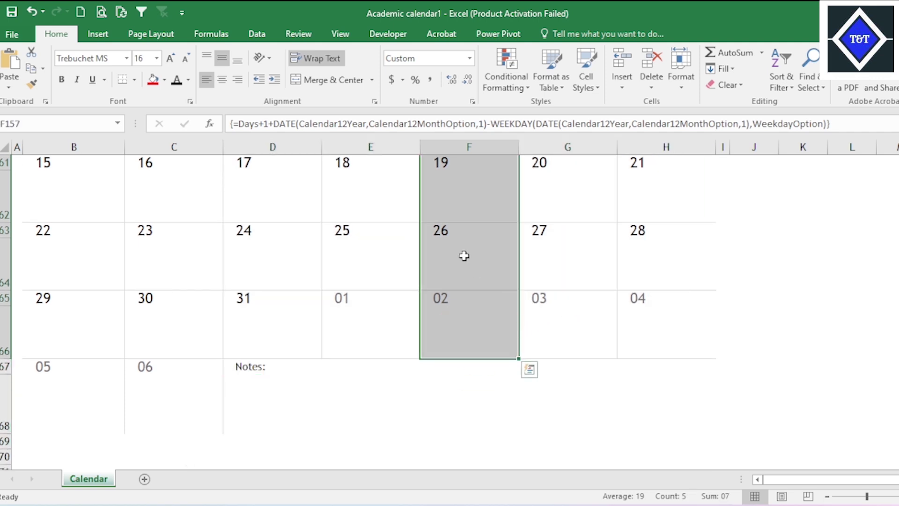
{"action": "scroll", "coordinate": [384, 281], "scroll_direction": "up", "scroll_amount": 2}
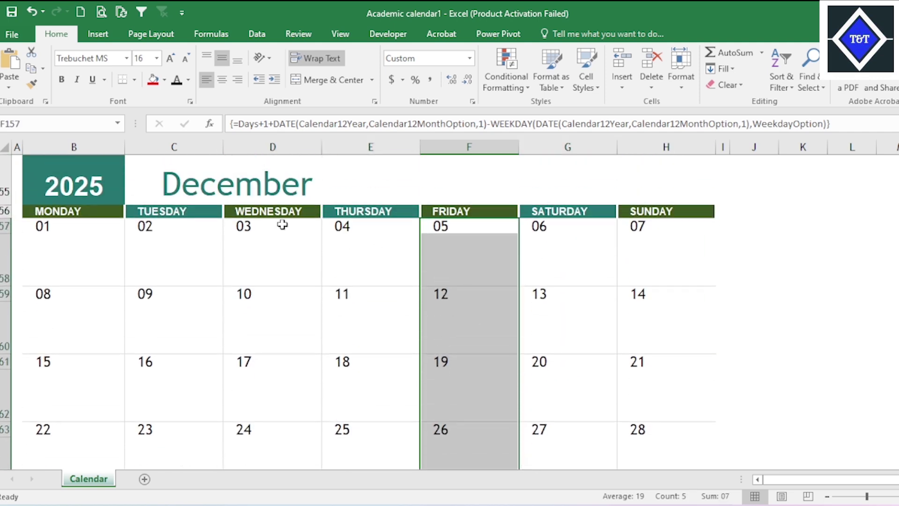
{"action": "scroll", "coordinate": [283, 224], "scroll_direction": "up", "scroll_amount": 2}
{"action": "left_click", "coordinate": [153, 78]}
{"action": "scroll", "coordinate": [612, 330], "scroll_direction": "down", "scroll_amount": 1}
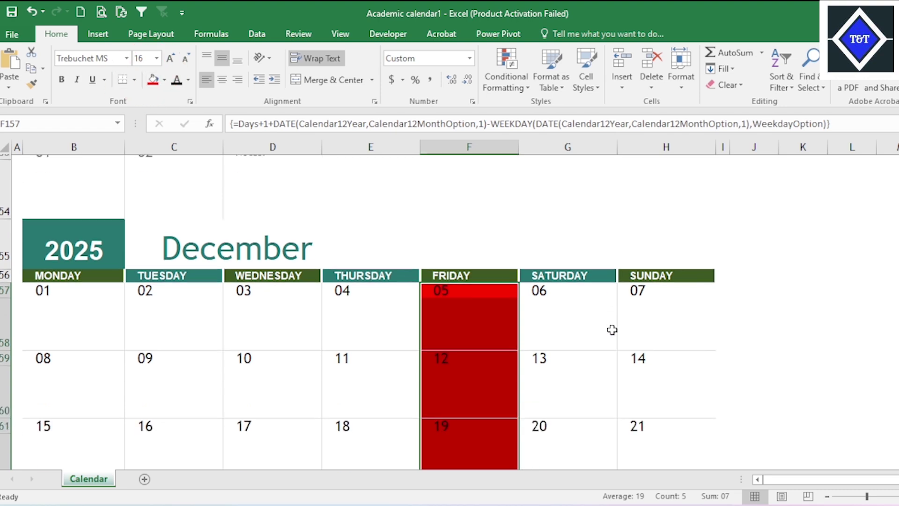
{"action": "scroll", "coordinate": [591, 337], "scroll_direction": "down", "scroll_amount": 3}
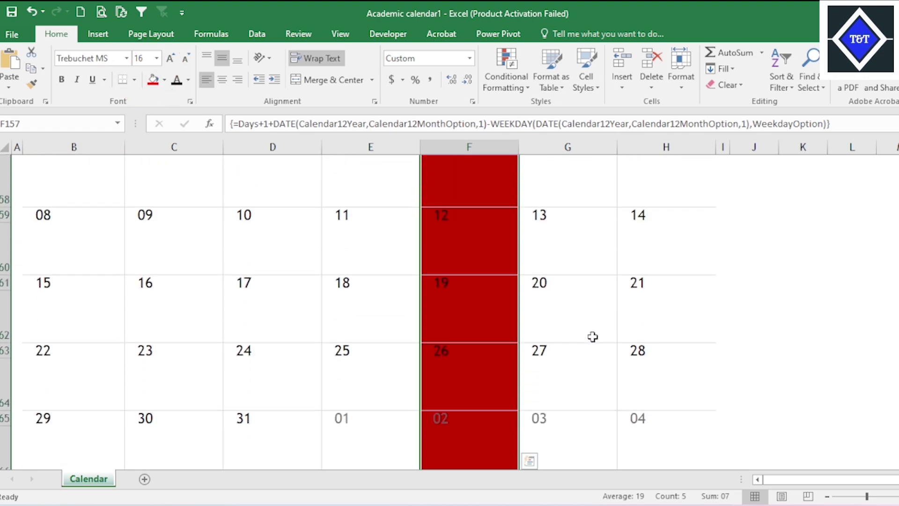
Examine the grey following-month dates in the last rows of the December calendar
{"action": "left_click", "coordinate": [347, 300]}
{"action": "left_click", "coordinate": [494, 300]}
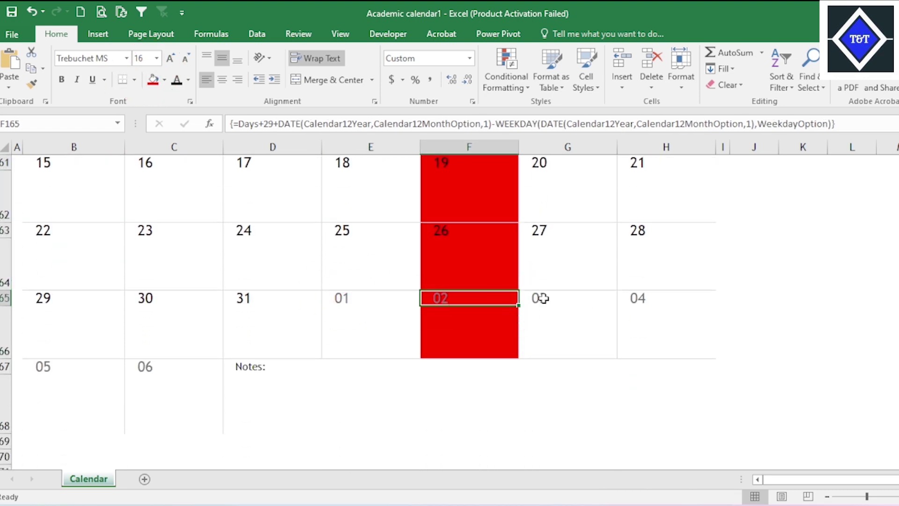
{"action": "left_click", "coordinate": [638, 302]}
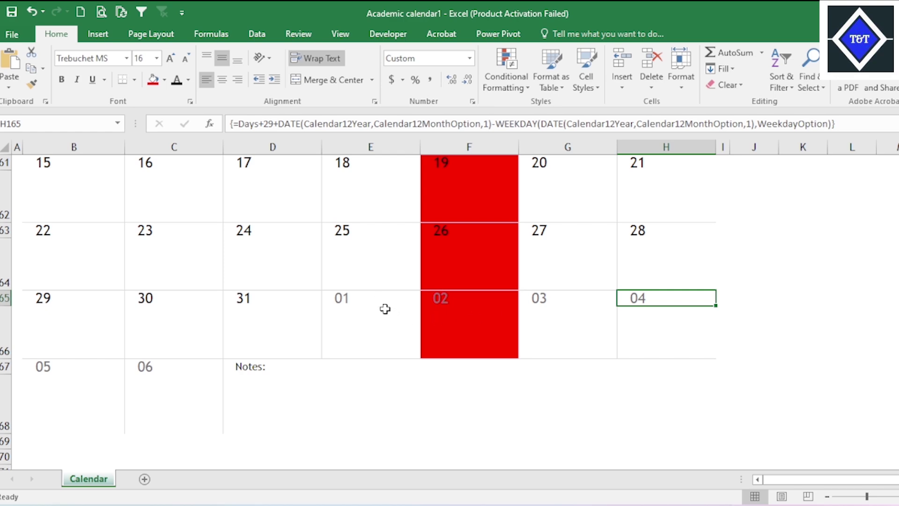
{"action": "left_click_drag", "start_coordinate": [370, 300], "coordinate": [680, 341]}
{"action": "left_click", "coordinate": [164, 375]}
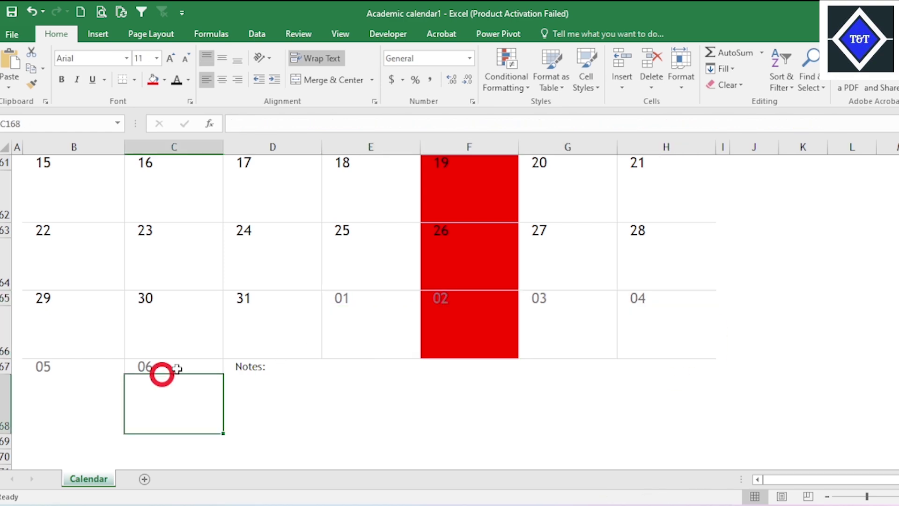
Look over the red Friday columns across the year and the following-month dates at the end of the January calendar
{"action": "scroll", "coordinate": [493, 300], "scroll_direction": "up", "scroll_amount": 20}
{"action": "scroll", "coordinate": [493, 301], "scroll_direction": "down", "scroll_amount": 3}
{"action": "scroll", "coordinate": [493, 300], "scroll_direction": "up", "scroll_amount": 17}
{"action": "scroll", "coordinate": [493, 300], "scroll_direction": "down", "scroll_amount": 20}
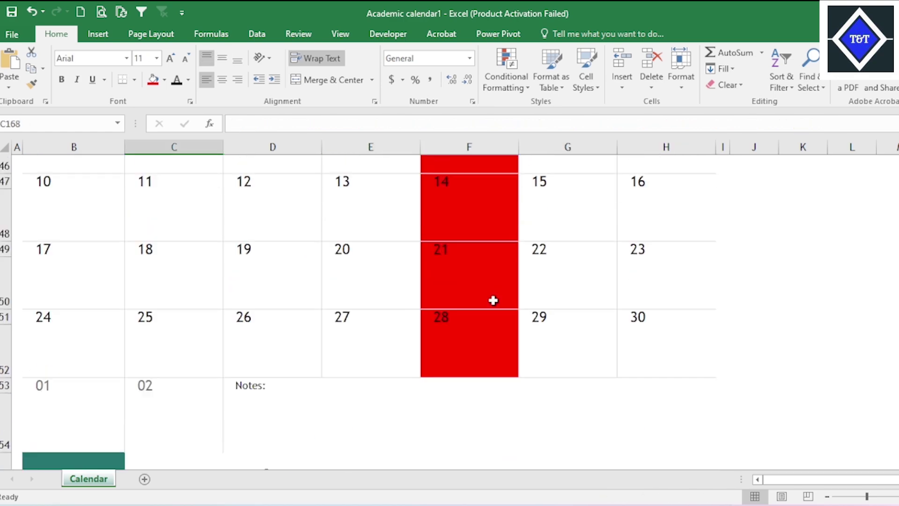
{"action": "scroll", "coordinate": [493, 301], "scroll_direction": "up", "scroll_amount": 20}
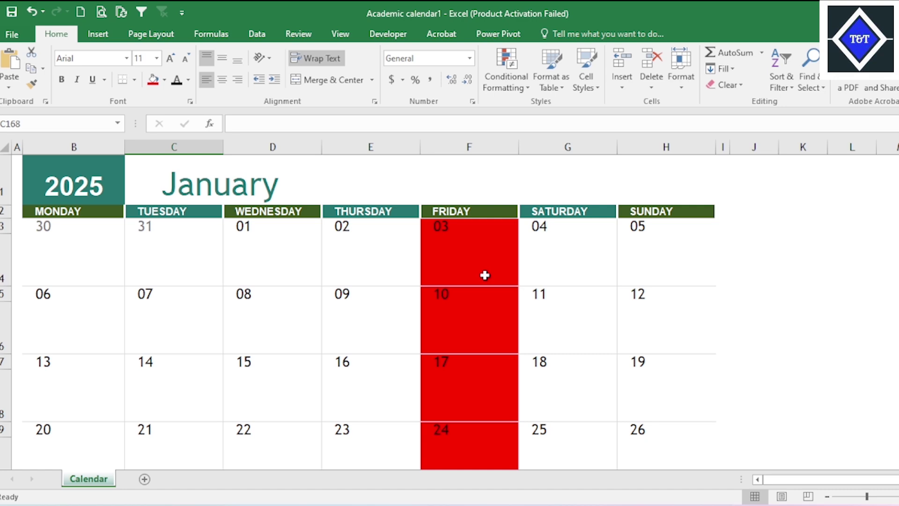
{"action": "scroll", "coordinate": [499, 273], "scroll_direction": "down", "scroll_amount": 3}
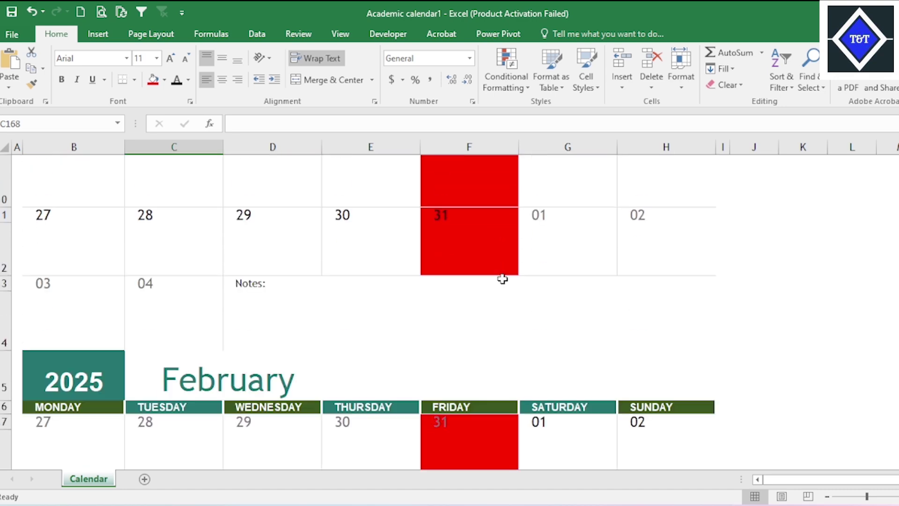
{"action": "left_click", "coordinate": [648, 229]}
{"action": "left_click", "coordinate": [588, 215]}
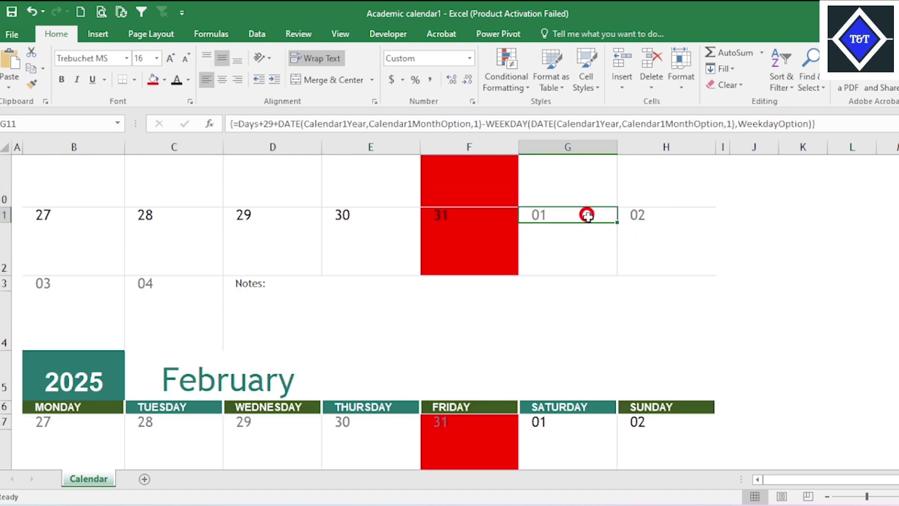
{"action": "left_click", "coordinate": [672, 216]}
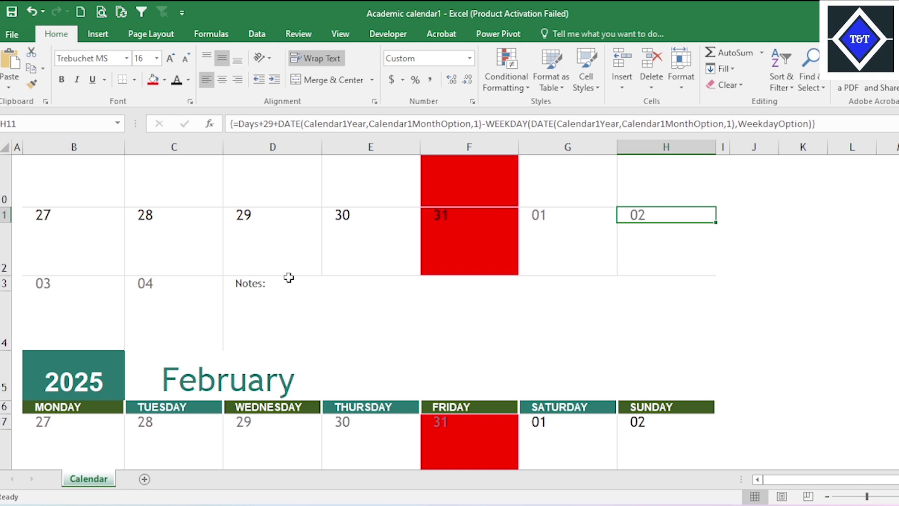
{"action": "scroll", "coordinate": [289, 277], "scroll_direction": "down", "scroll_amount": 2}
{"action": "scroll", "coordinate": [245, 279], "scroll_direction": "up", "scroll_amount": 5}
{"action": "left_click", "coordinate": [459, 254]}
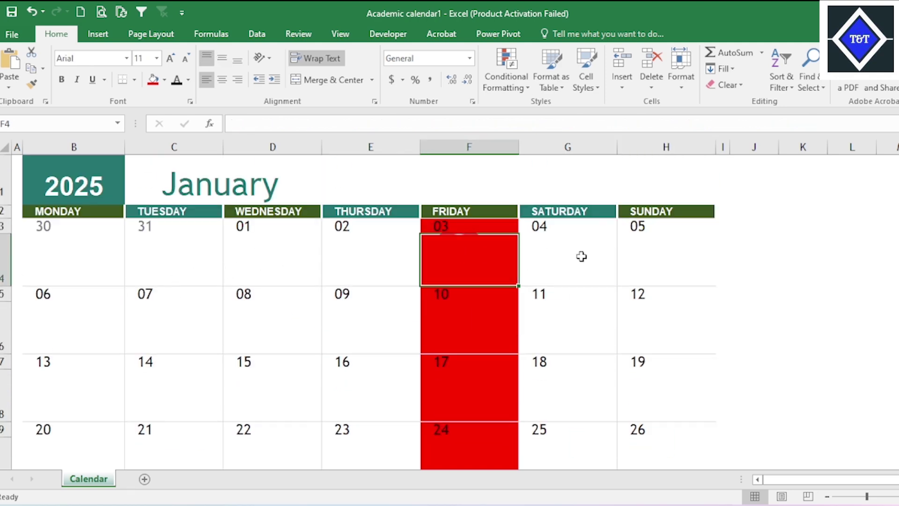
{"action": "left_click", "coordinate": [586, 258]}
{"action": "left_click", "coordinate": [287, 263]}
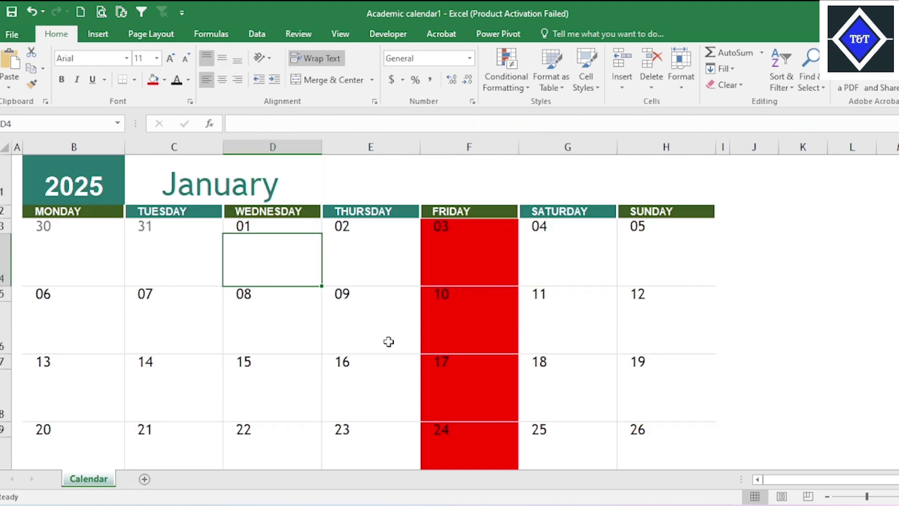
Check the Friday columns and date cells of the February and March calendars
{"action": "scroll", "coordinate": [375, 335], "scroll_direction": "down", "scroll_amount": 6}
{"action": "scroll", "coordinate": [409, 329], "scroll_direction": "down", "scroll_amount": 6}
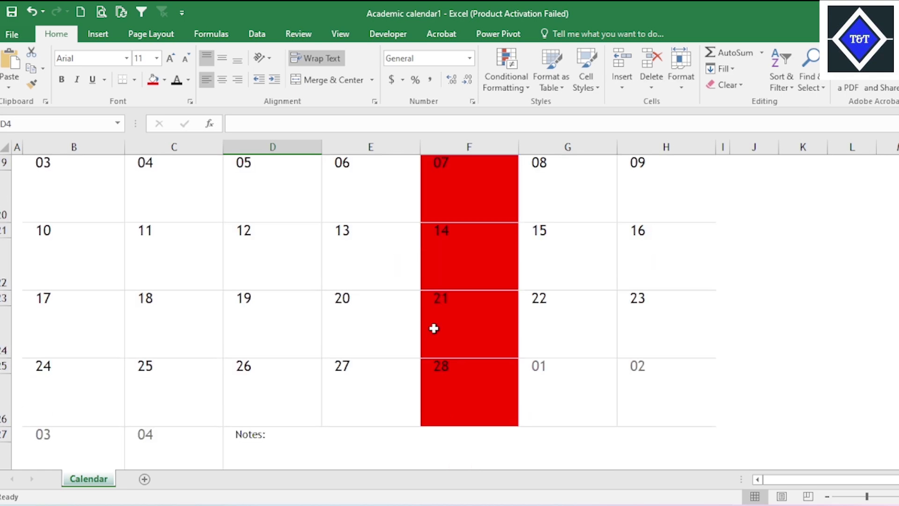
{"action": "scroll", "coordinate": [379, 340], "scroll_direction": "down", "scroll_amount": 2}
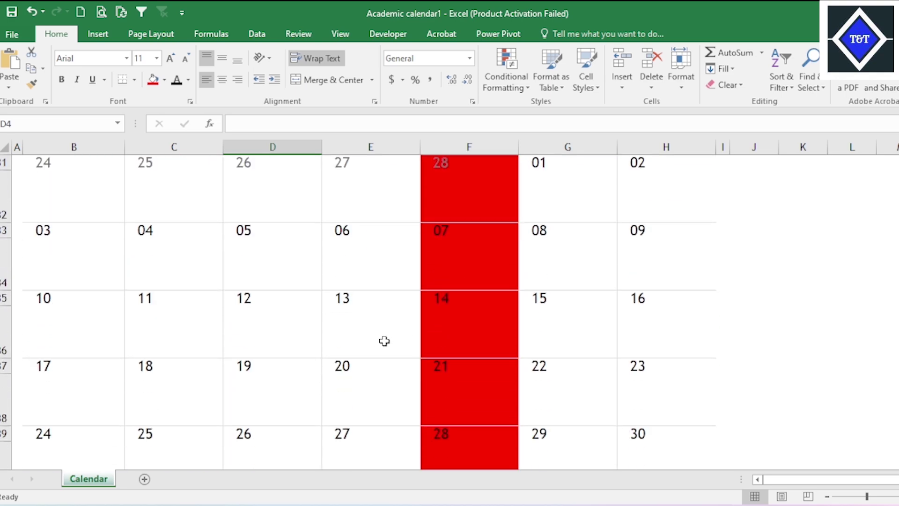
{"action": "scroll", "coordinate": [406, 337], "scroll_direction": "down", "scroll_amount": 2}
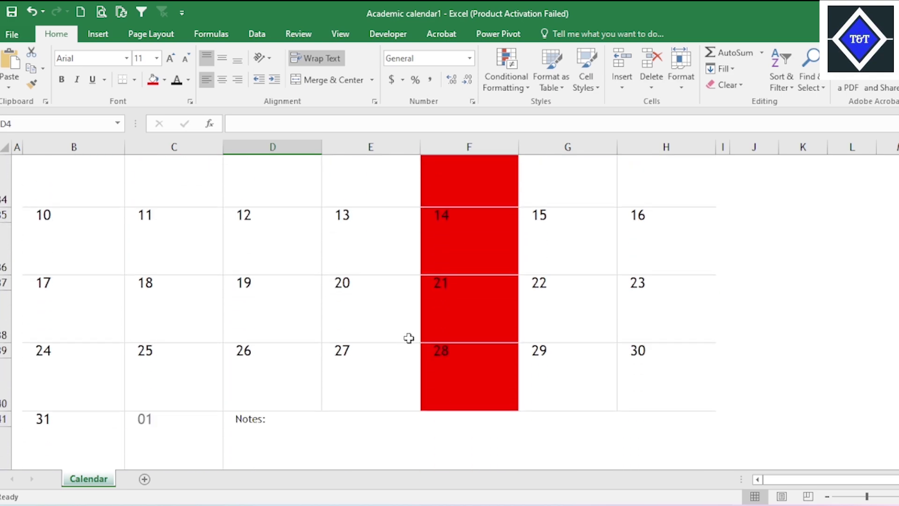
{"action": "left_click", "coordinate": [246, 359]}
{"action": "scroll", "coordinate": [295, 402], "scroll_direction": "down", "scroll_amount": 2}
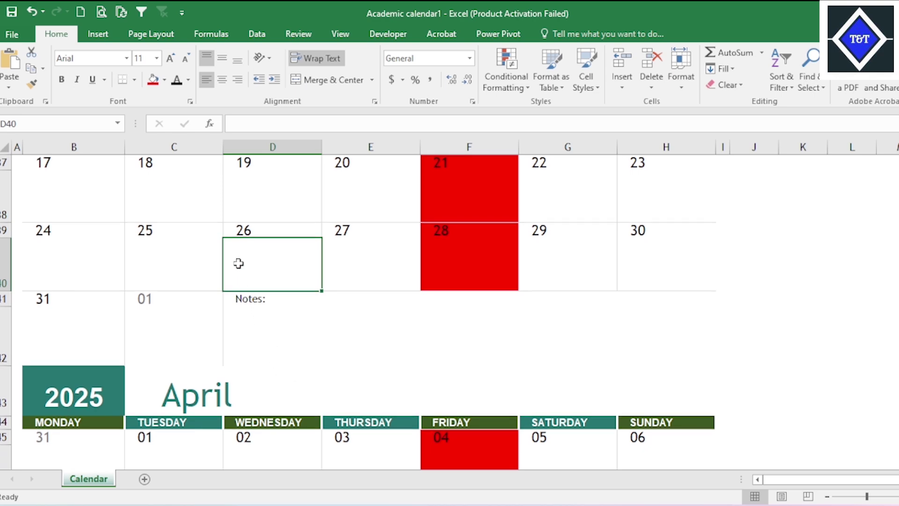
{"action": "left_click", "coordinate": [258, 233]}
{"action": "left_click", "coordinate": [261, 265]}
{"action": "left_click", "coordinate": [392, 278]}
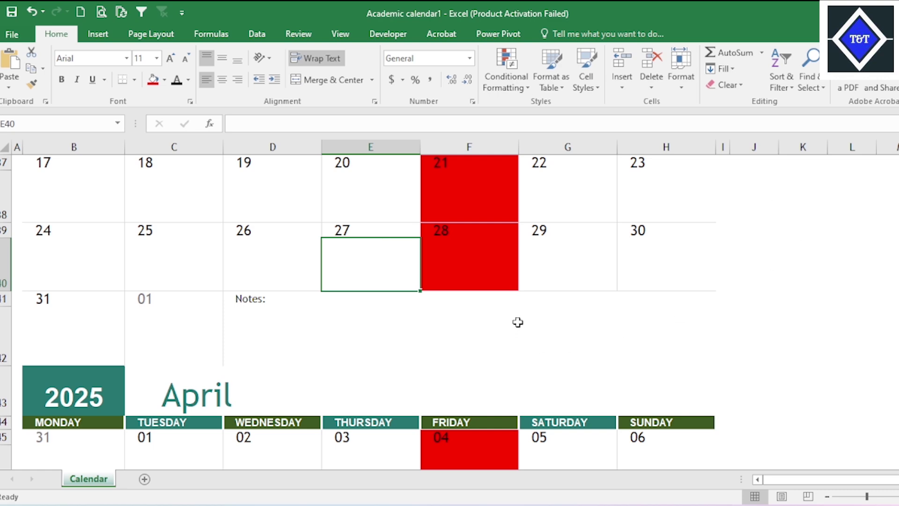
Check the red Friday columns of the April and May calendars
{"action": "scroll", "coordinate": [518, 322], "scroll_direction": "down", "scroll_amount": 2}
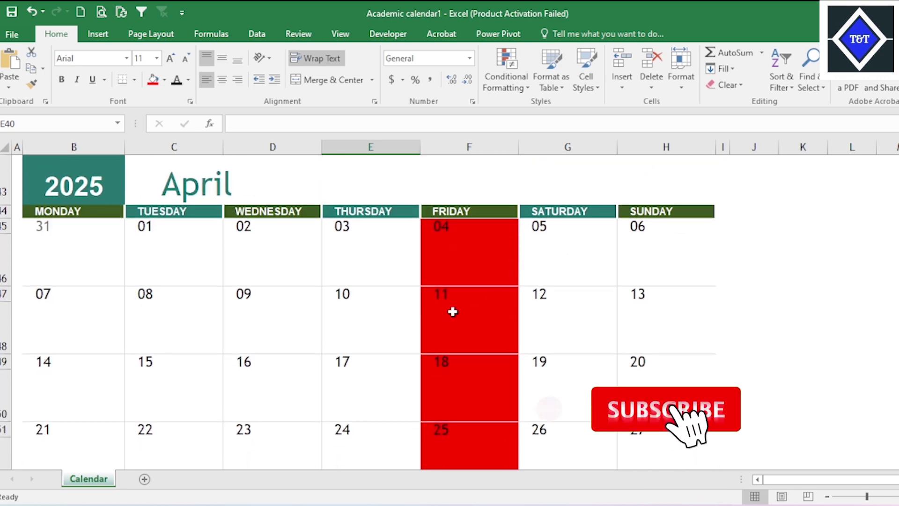
{"action": "scroll", "coordinate": [453, 314], "scroll_direction": "down", "scroll_amount": 2}
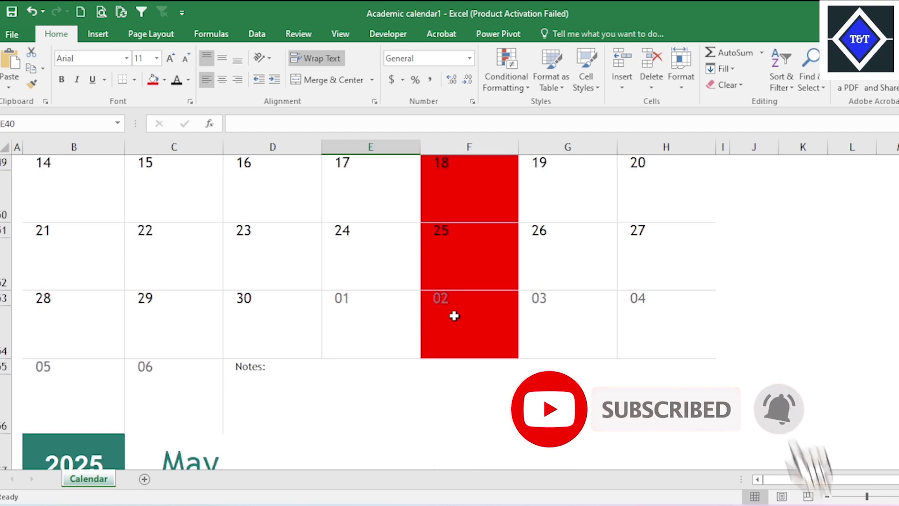
{"action": "scroll", "coordinate": [455, 315], "scroll_direction": "down", "scroll_amount": 1}
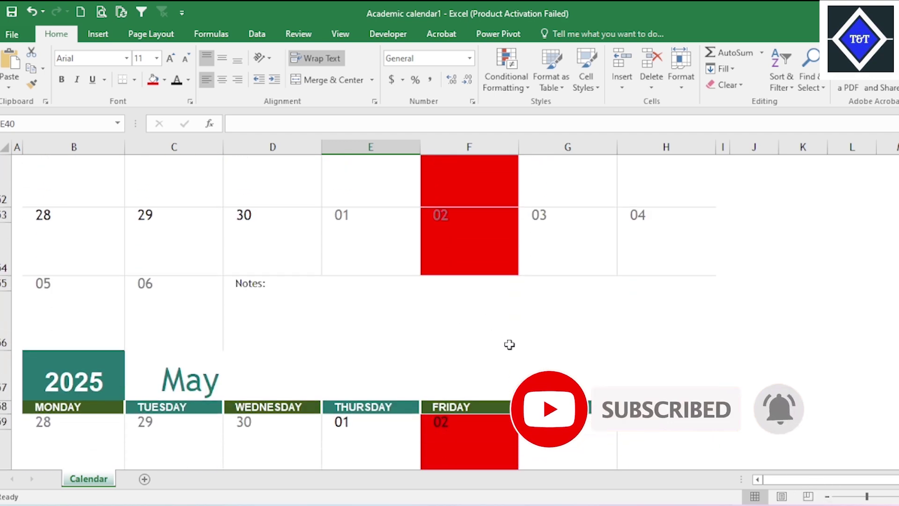
{"action": "scroll", "coordinate": [509, 344], "scroll_direction": "down", "scroll_amount": 3}
{"action": "left_click", "coordinate": [473, 299]}
{"action": "left_click", "coordinate": [482, 359]}
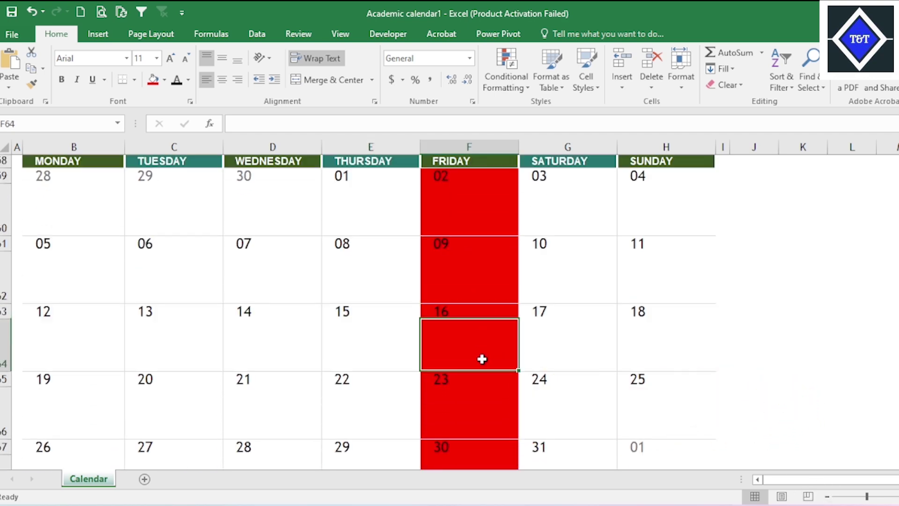
{"action": "left_click", "coordinate": [486, 395]}
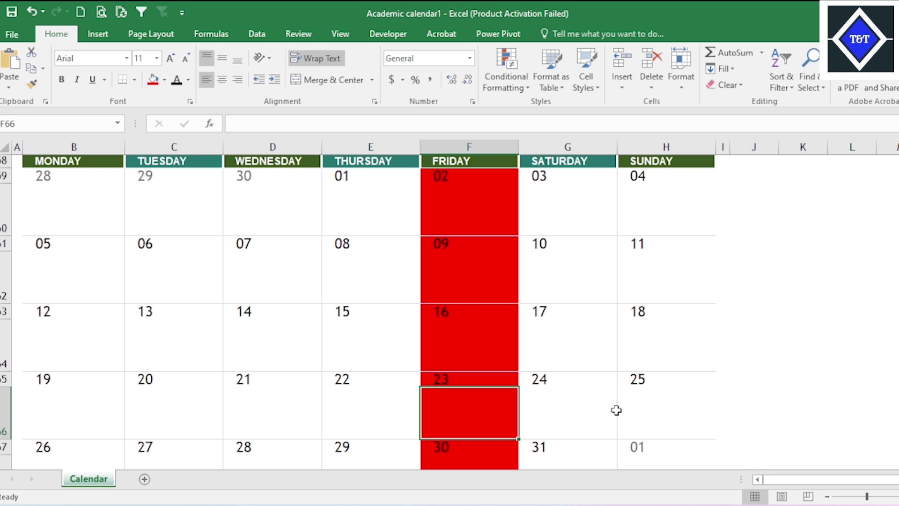
{"action": "left_click", "coordinate": [486, 338]}
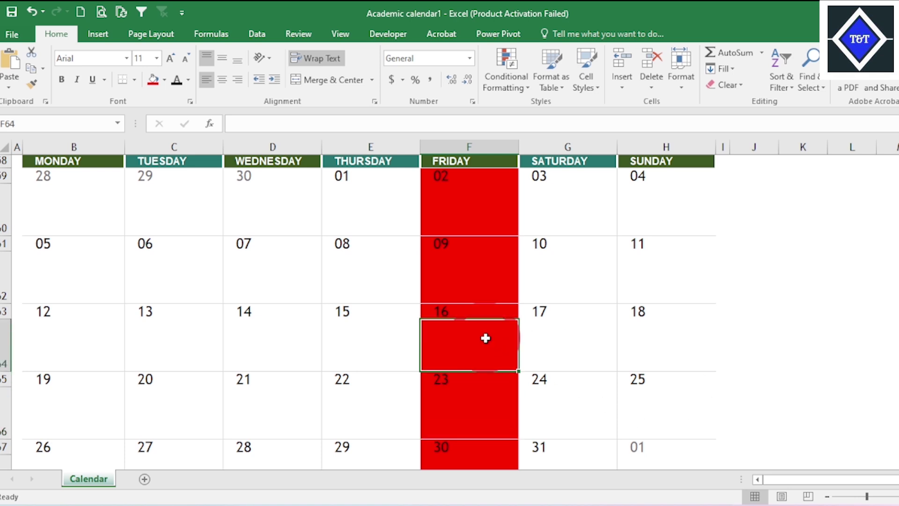